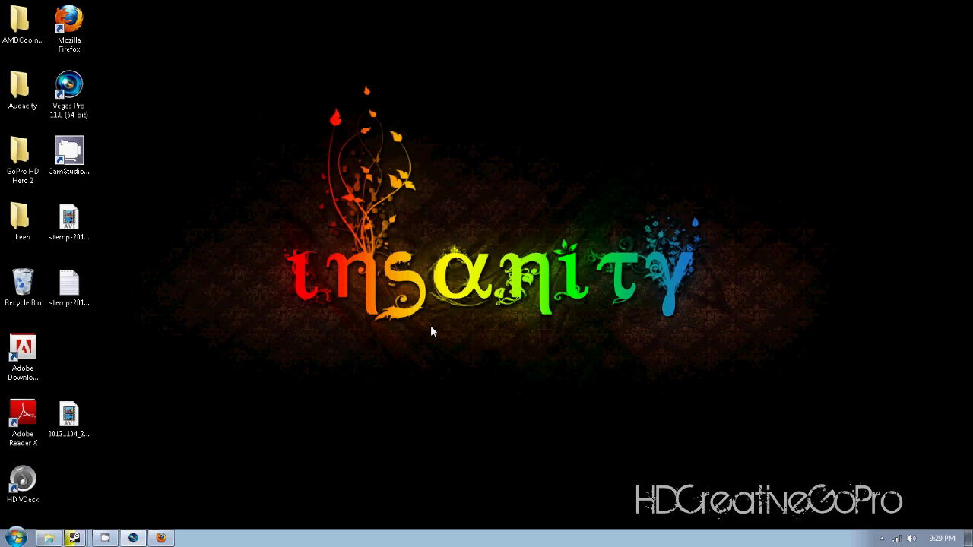
Step: From Computer, open the DCIM folder on Removable Disk (E:)
left_click(15, 538)
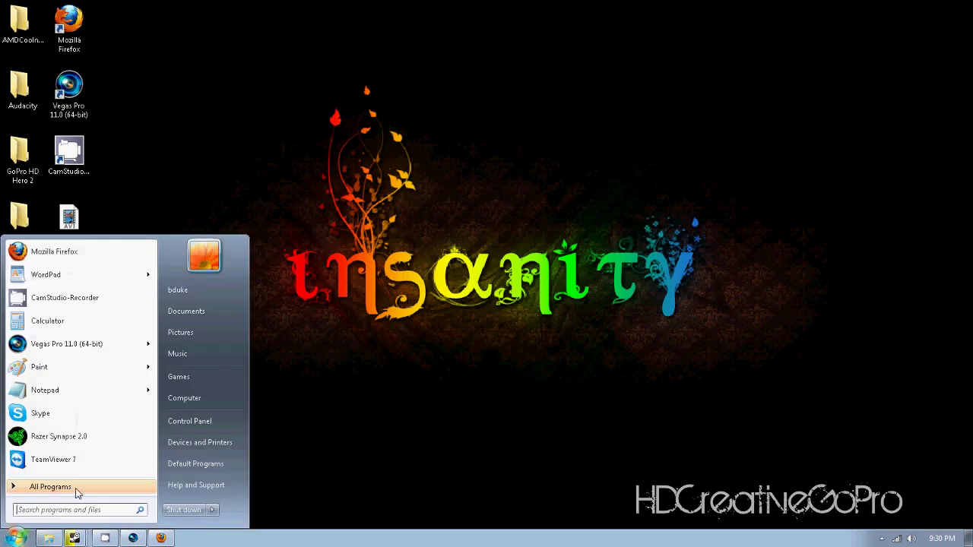
left_click(188, 401)
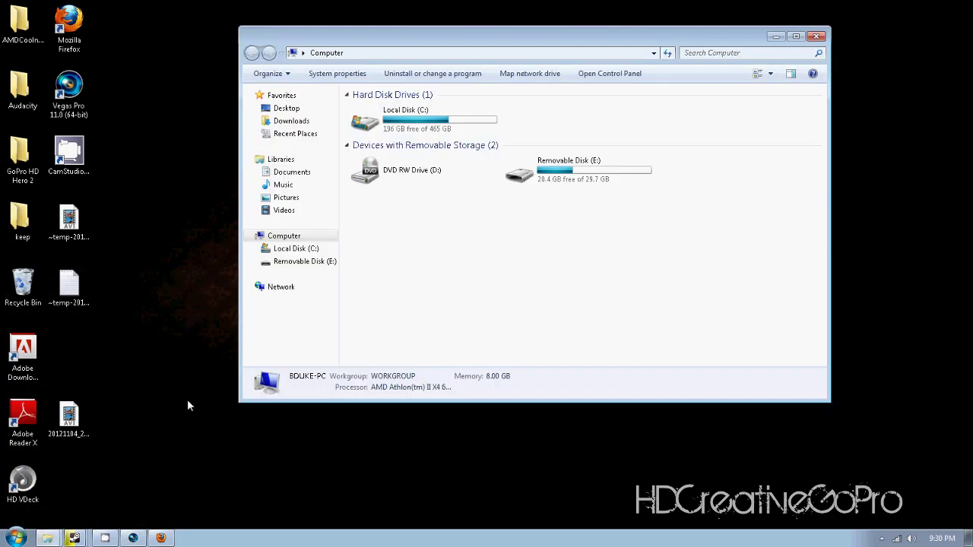
double_click(551, 178)
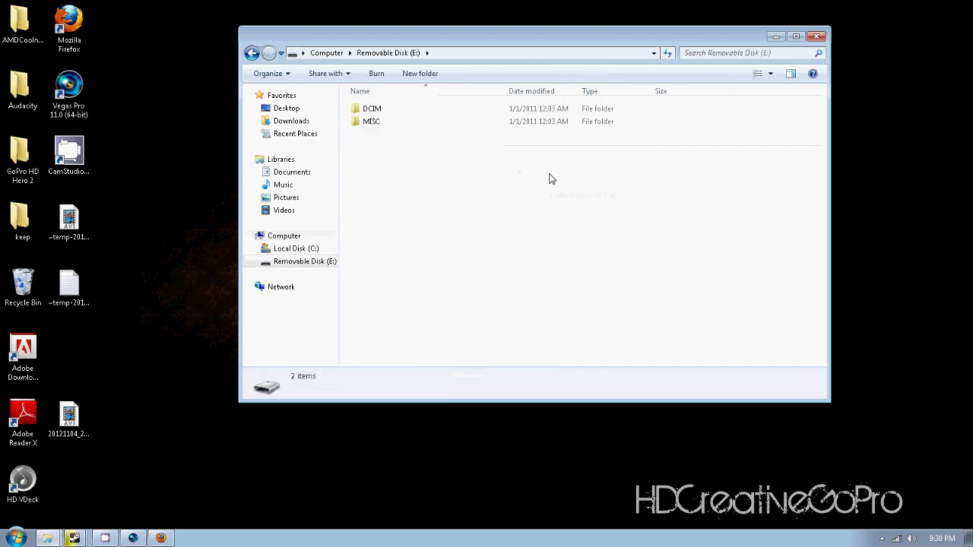
double_click(372, 110)
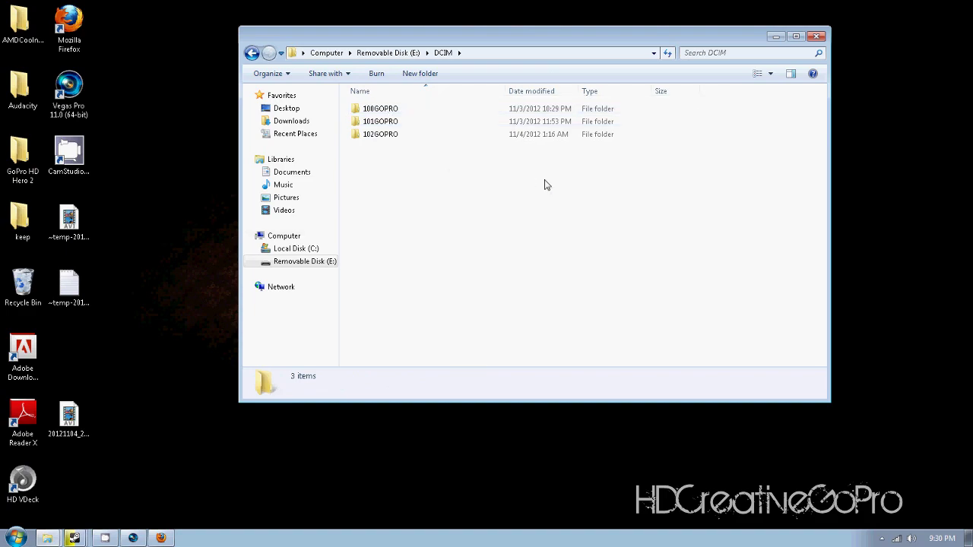
left_click_drag(495, 183, 400, 162)
Step: Look through the 100GOPRO and 101GOPRO photo folders, then minimize Explorer
double_click(388, 110)
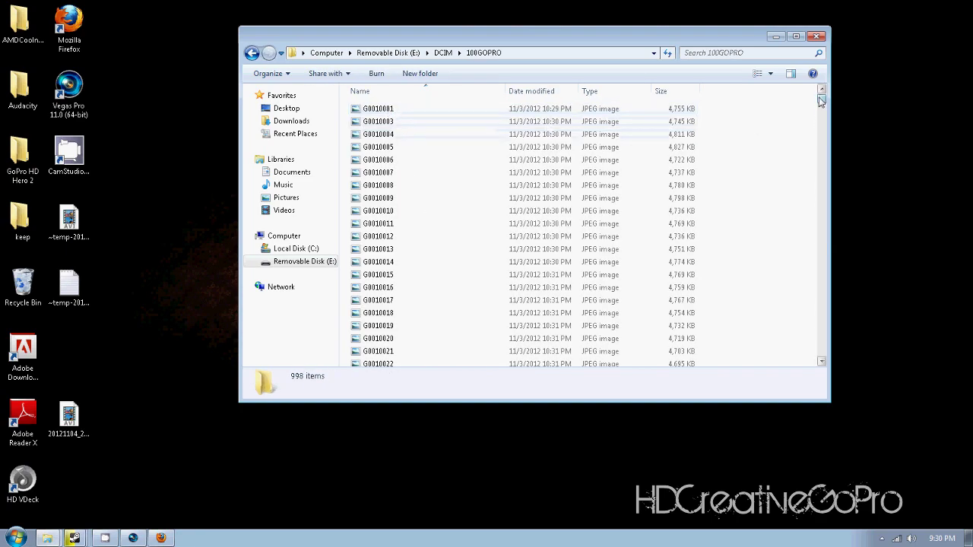
mouse_move(821, 101)
left_mouse_down()
mouse_move(823, 359)
mouse_move(834, 301)
mouse_move(822, 95)
left_mouse_up()
left_click(252, 53)
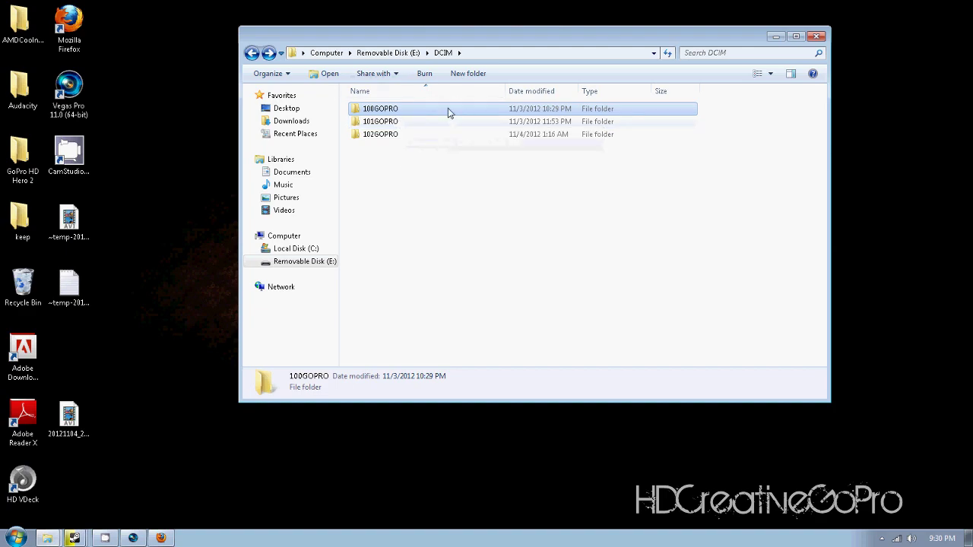
double_click(403, 122)
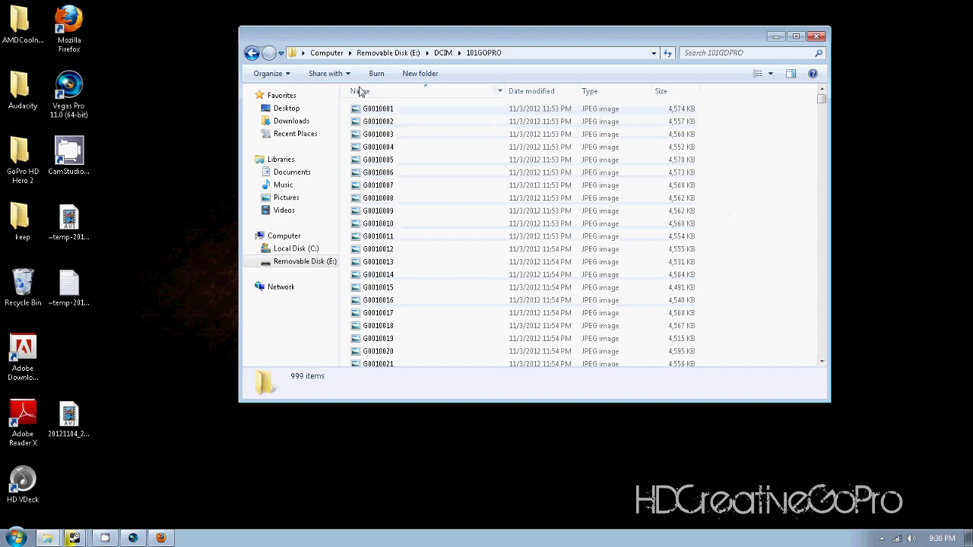
left_click(252, 52)
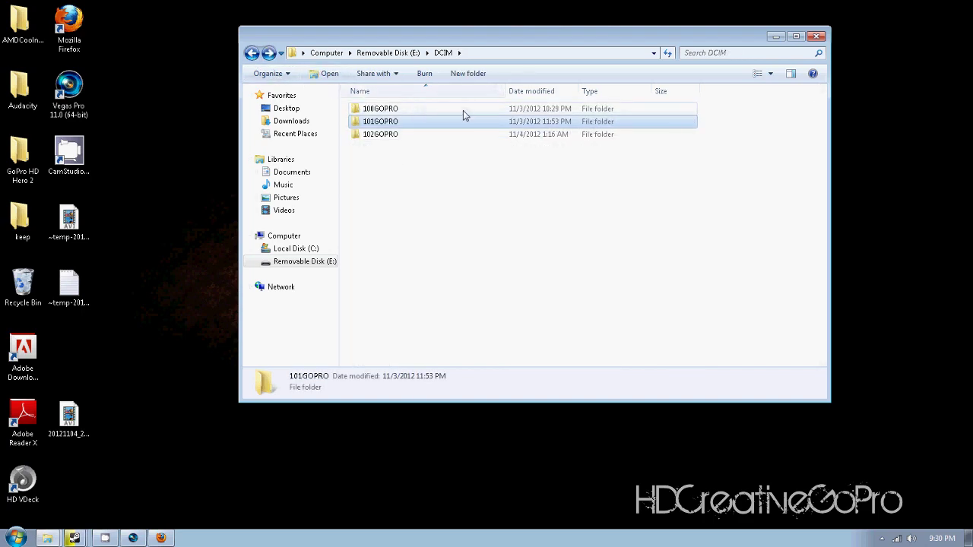
left_click(403, 108)
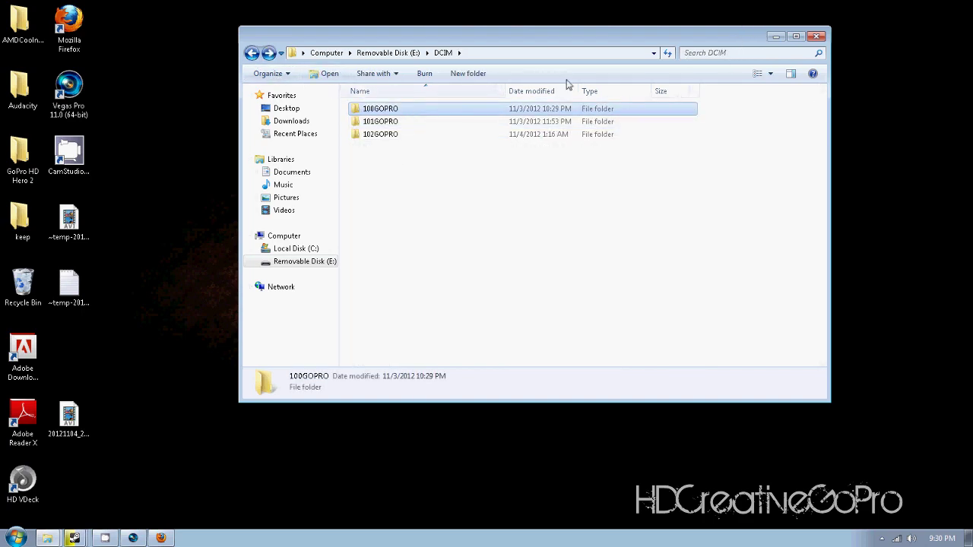
left_click_drag(535, 32, 595, 27)
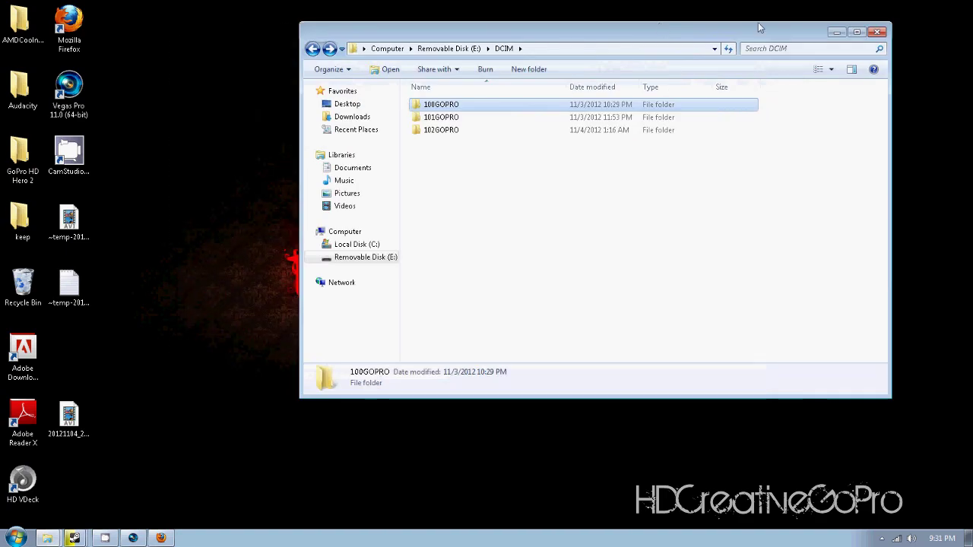
left_click(839, 35)
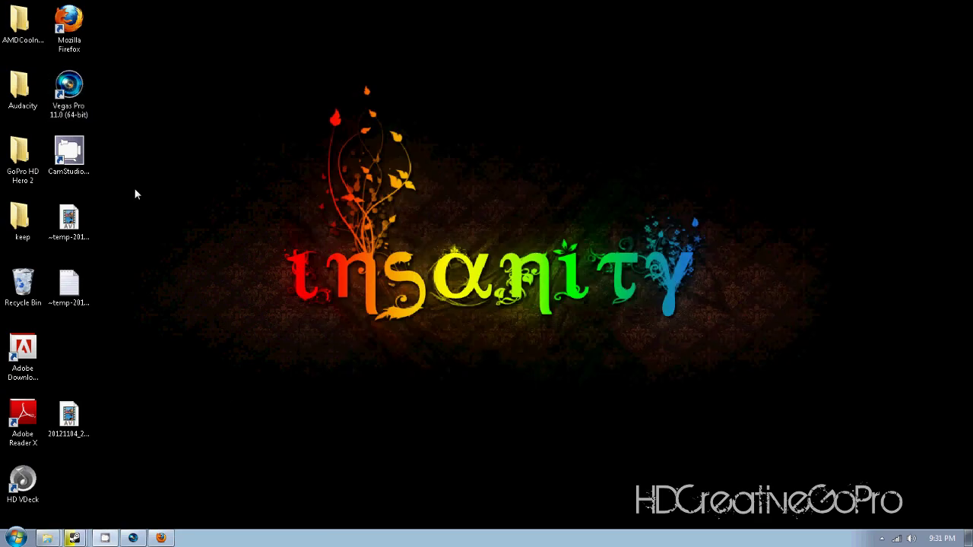
Step: Back in Vegas, delete every clip from the timeline
left_click(132, 538)
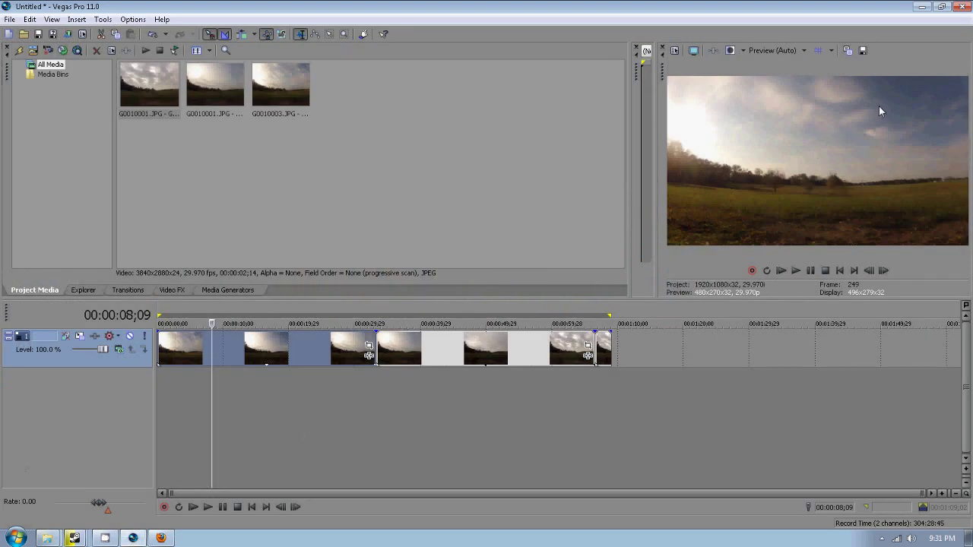
left_click(285, 354)
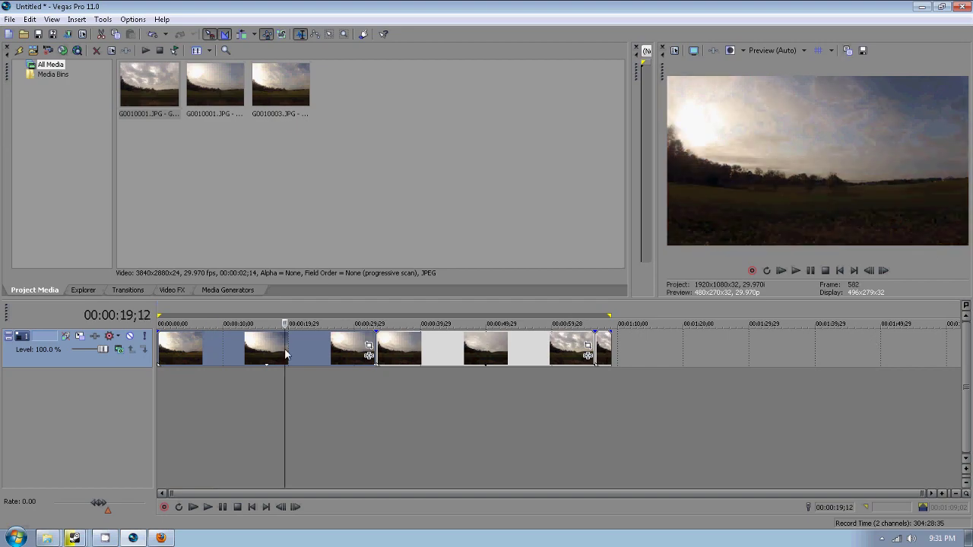
key("Delete")
left_click(384, 355)
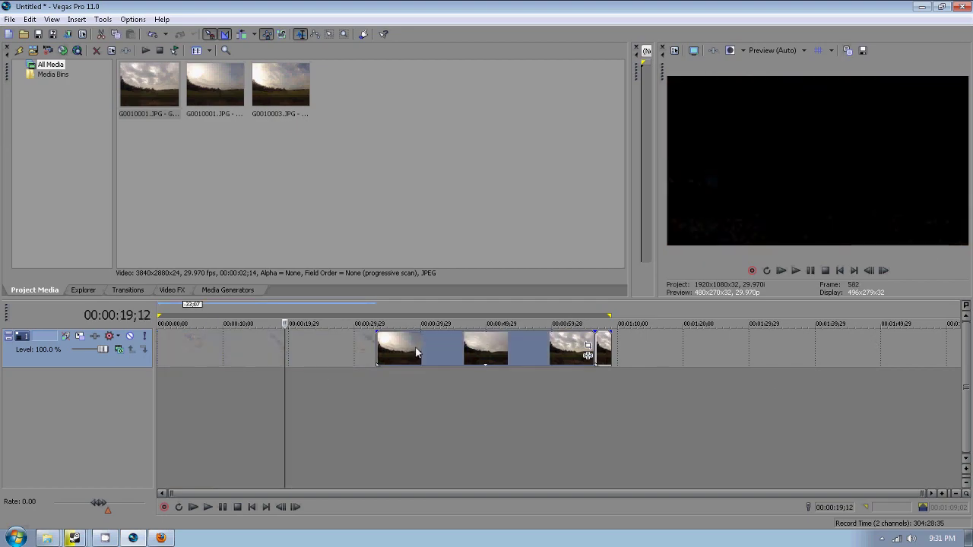
key("Delete")
left_click(415, 351)
left_click(604, 345)
key("Delete")
Step: Remove all three JPG items from Project Media
left_click(293, 86)
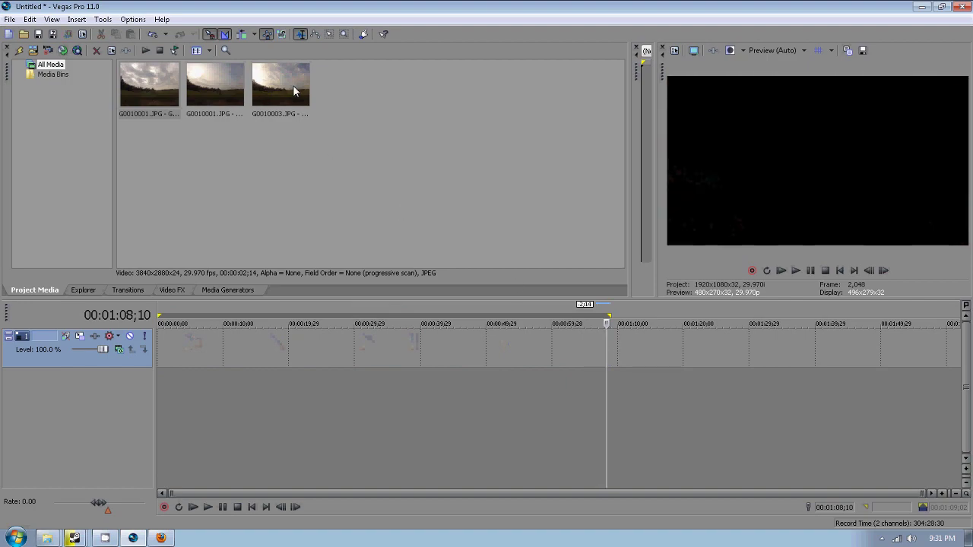
key("Delete")
left_click(215, 90)
key("Delete")
left_click(159, 111)
key("Delete")
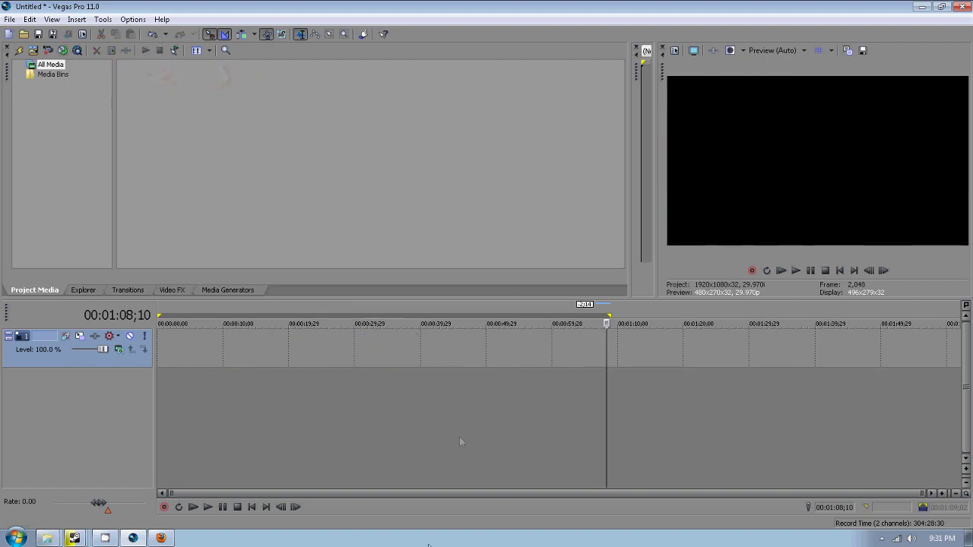
Step: Hide and restore the track header pane, returning the playhead to the timeline start
left_click(197, 343)
left_click_drag(154, 347, 137, 348)
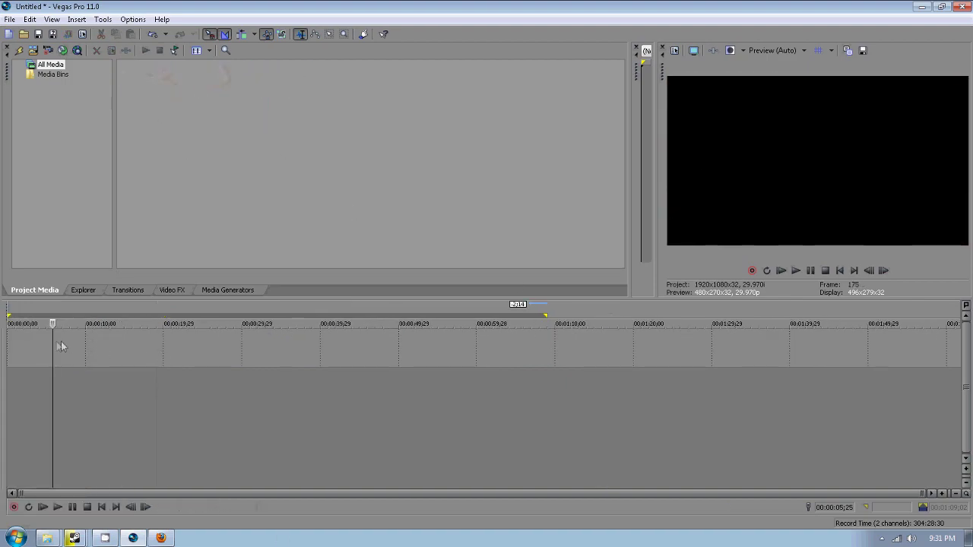
left_click(27, 346)
left_click_drag(6, 350, 155, 351)
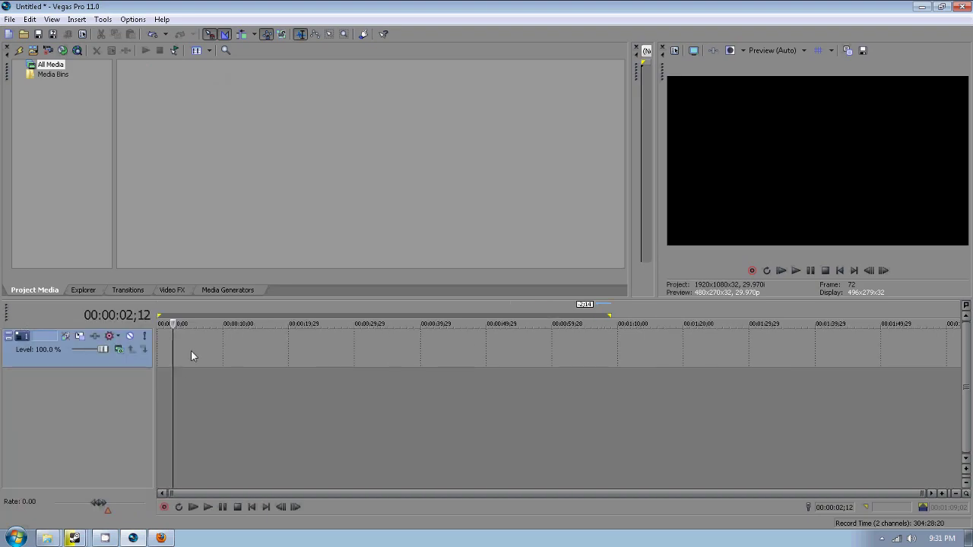
left_click(160, 349)
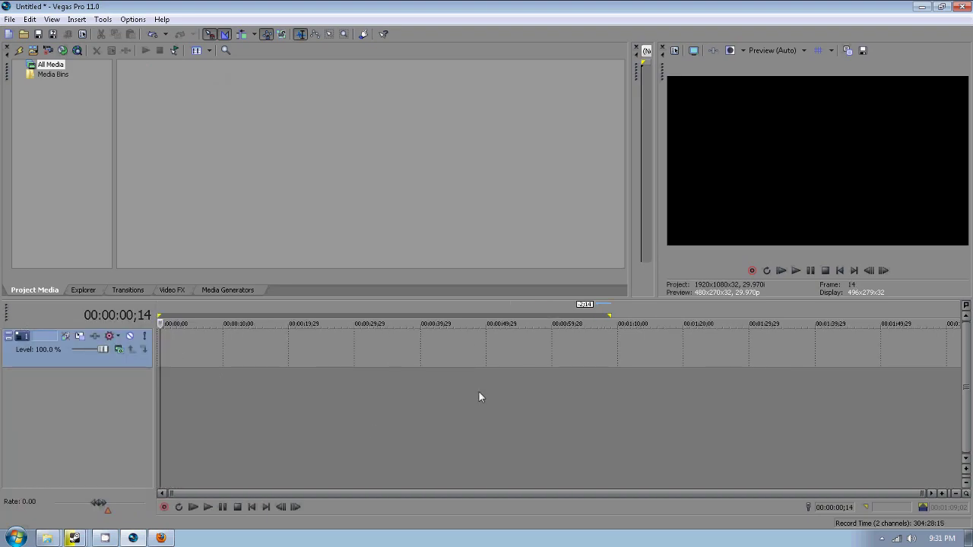
Step: Use File > Import > Media to browse to Desktop\GoPro HD Hero 2\Snyders timelapse\100GOPRO
left_click(7, 19)
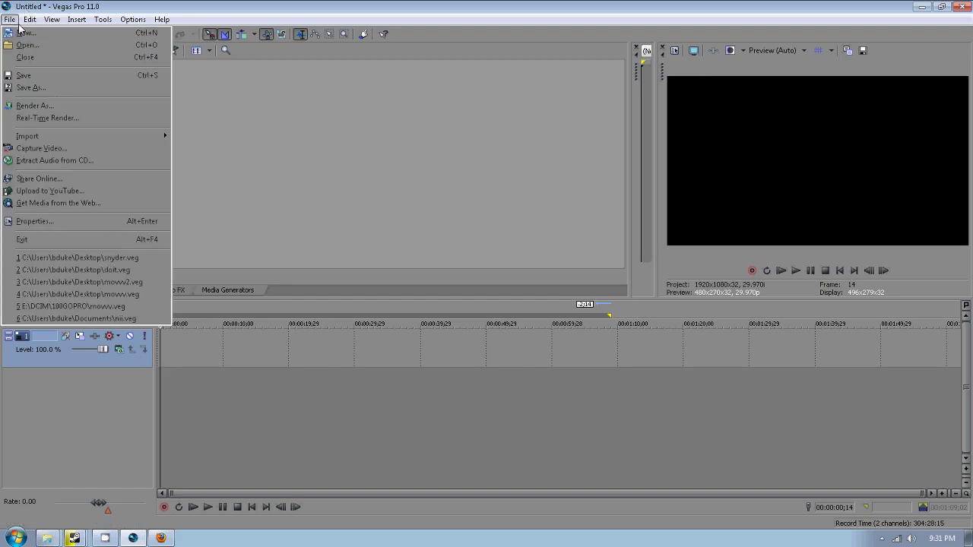
mouse_move(78, 136)
left_click(190, 138)
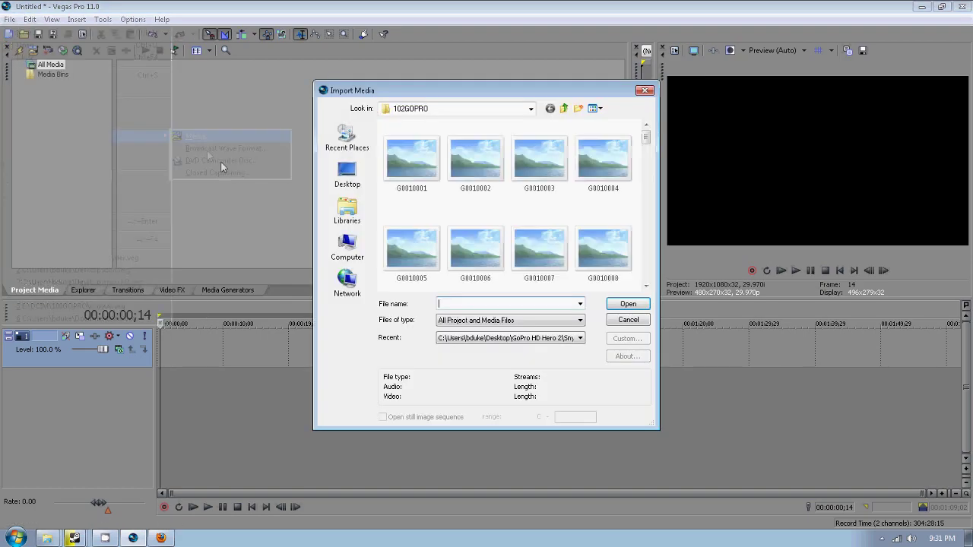
left_click(345, 173)
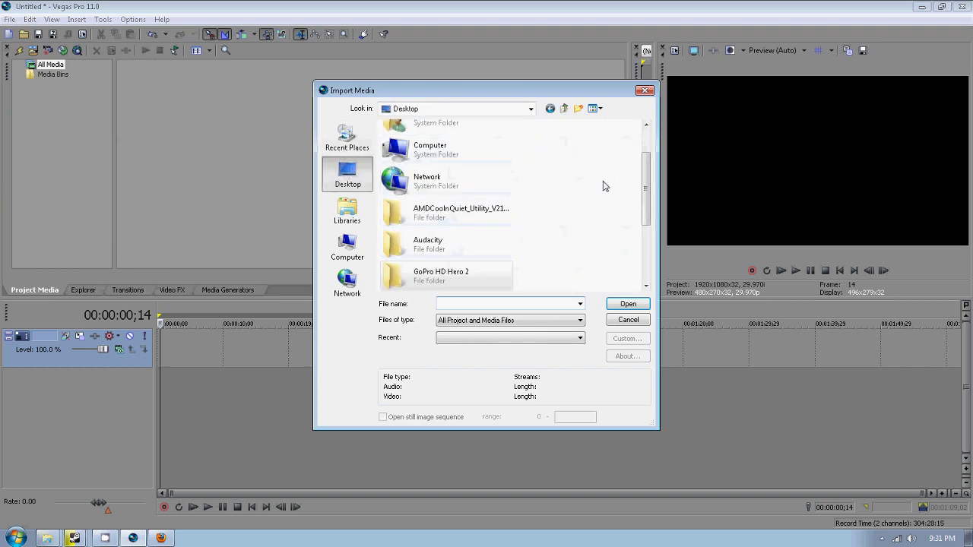
double_click(466, 283)
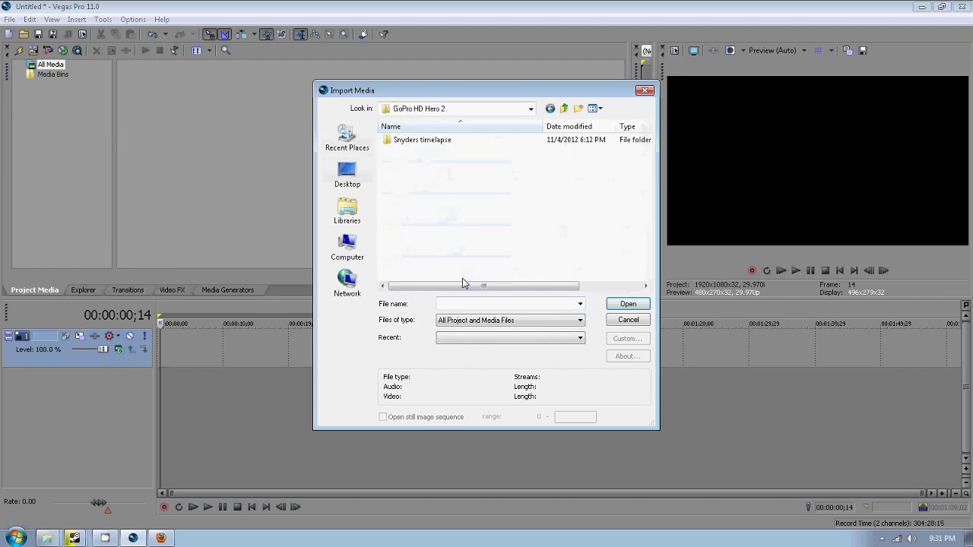
double_click(414, 141)
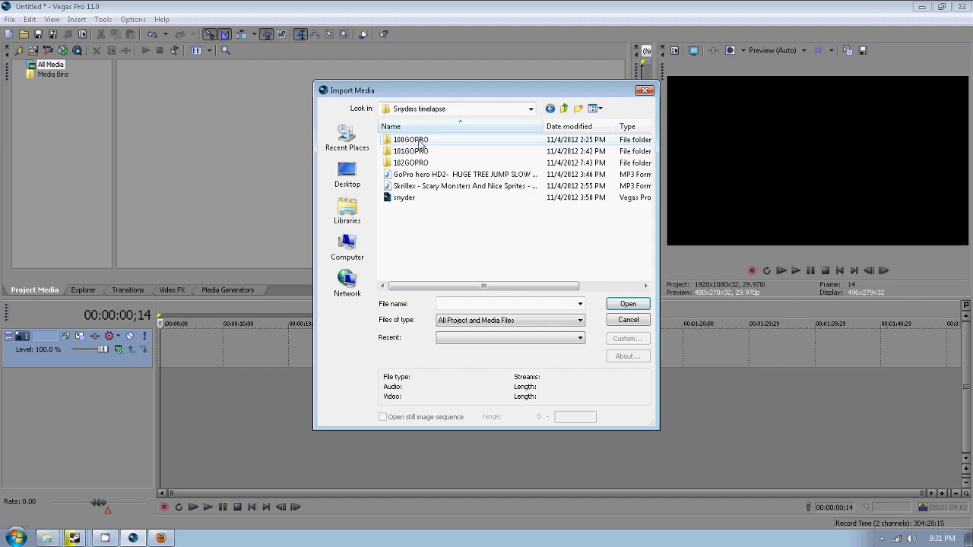
double_click(419, 142)
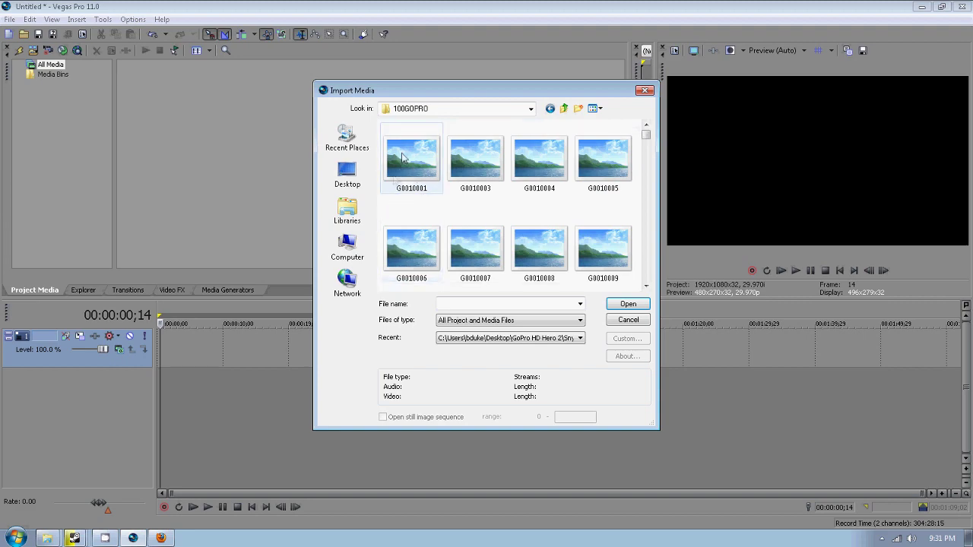
Step: Import the photos from G0010003 onward as one still-image sequence
left_click(411, 161)
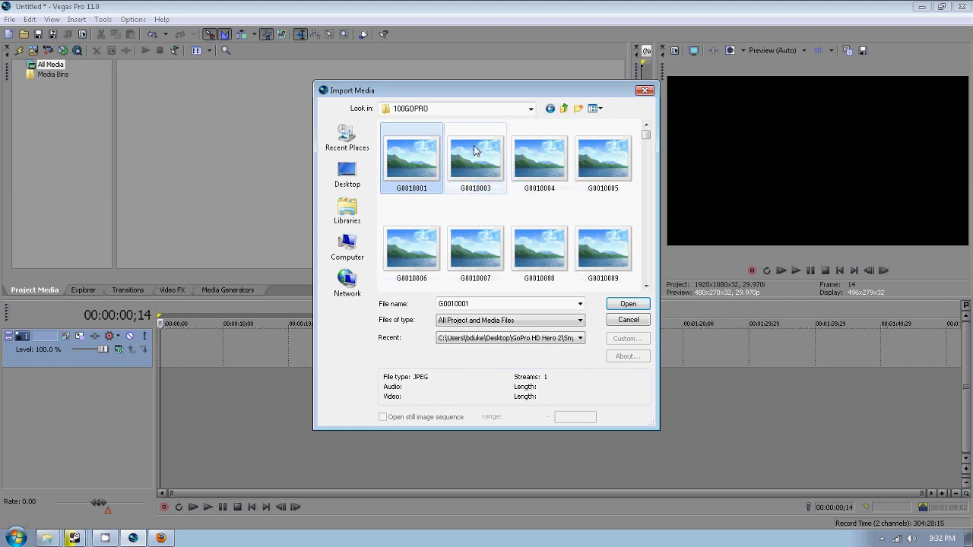
left_click(474, 149)
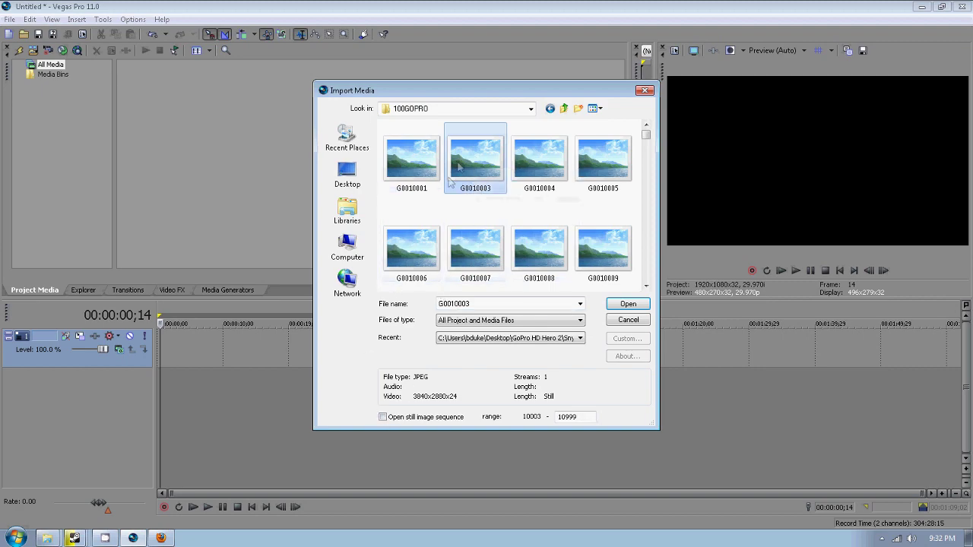
left_click(384, 418)
left_click(641, 304)
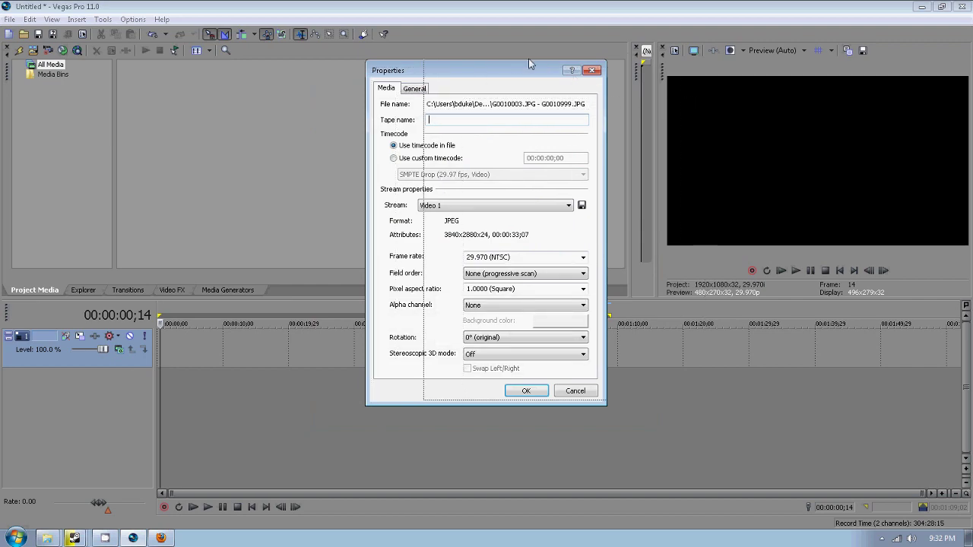
Step: Keep the sequence at 29.970 (NTSC) and place it on the video track at 00:00:00
left_click_drag(477, 73, 536, 67)
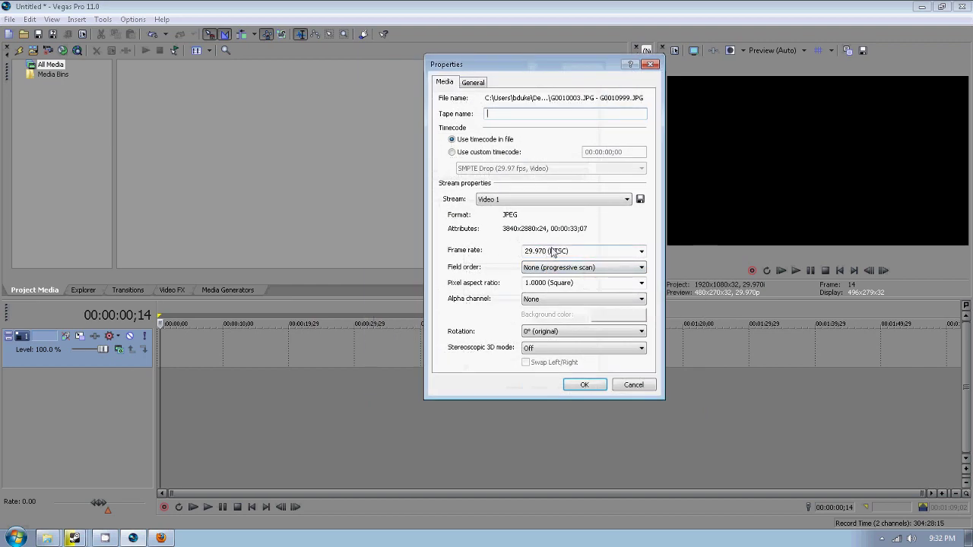
left_click(612, 252)
left_click(641, 252)
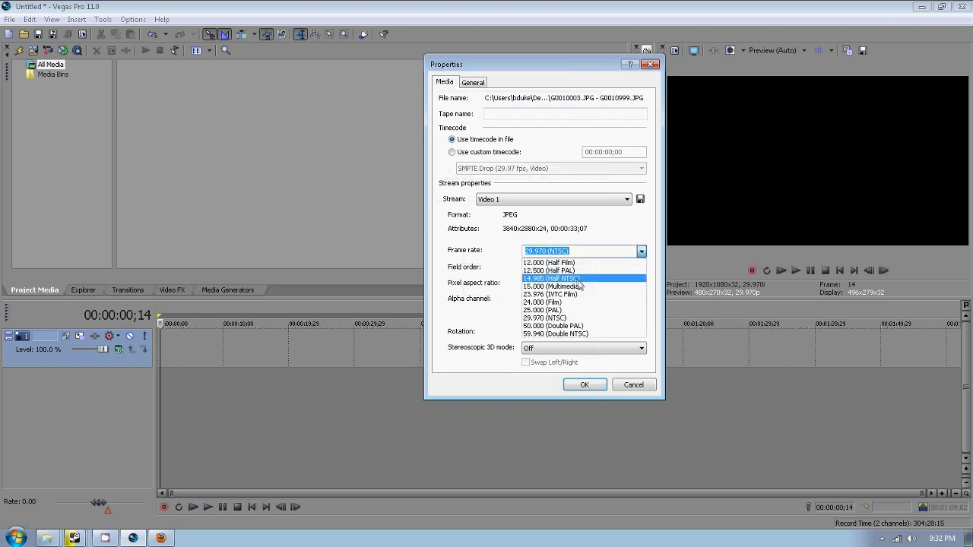
left_click(546, 319)
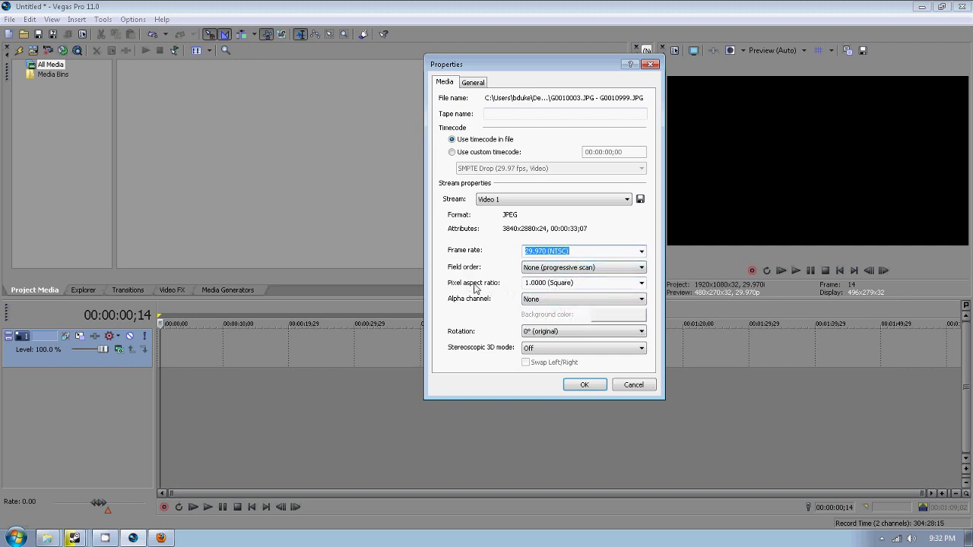
left_click(584, 385)
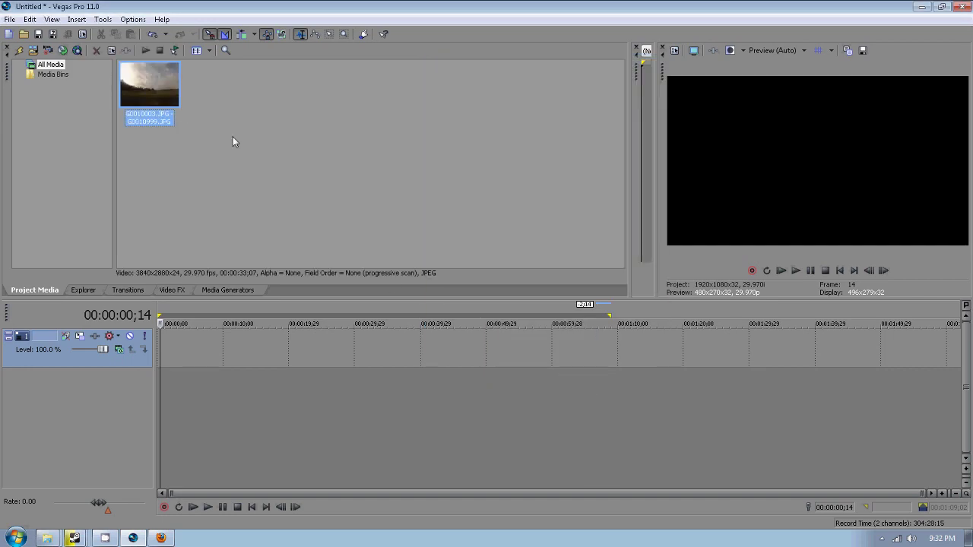
left_click_drag(151, 82, 290, 369)
left_click_drag(176, 348, 170, 350)
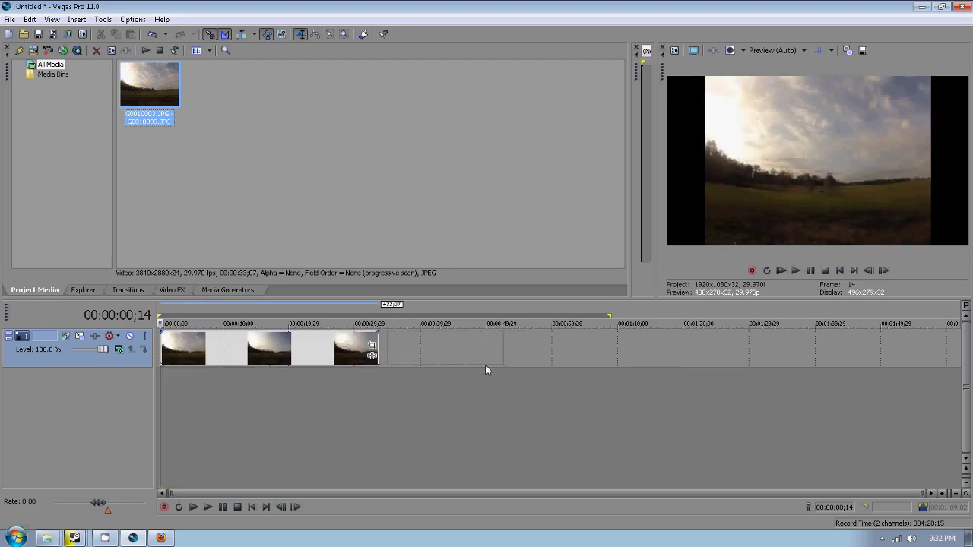
left_click(9, 19)
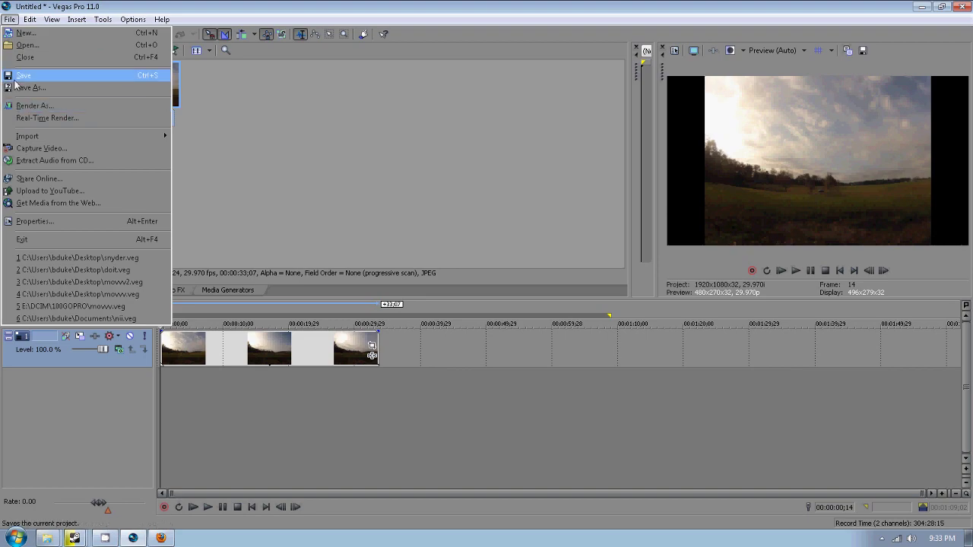
Step: Import media again, browsing to the Snyders timelapse\101GOPRO folder
mouse_move(162, 135)
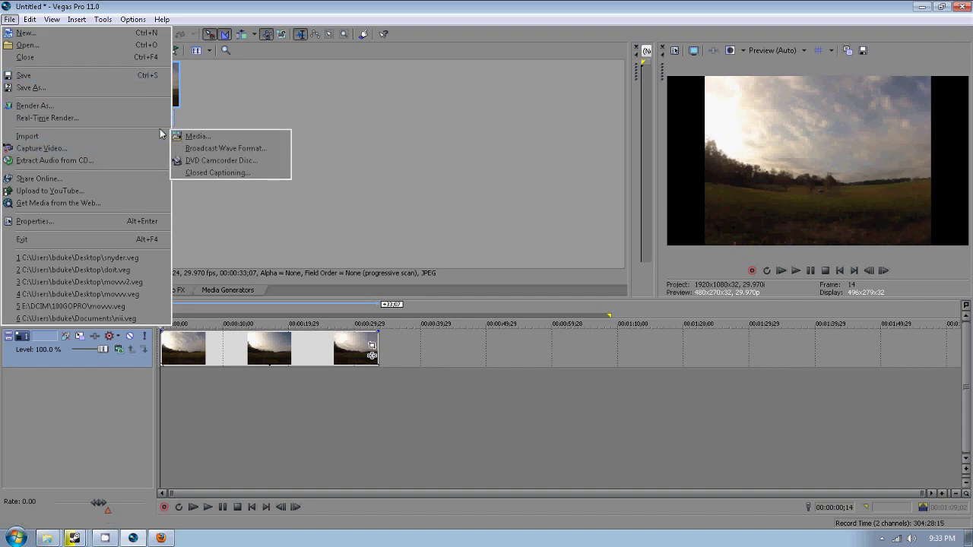
left_click(196, 136)
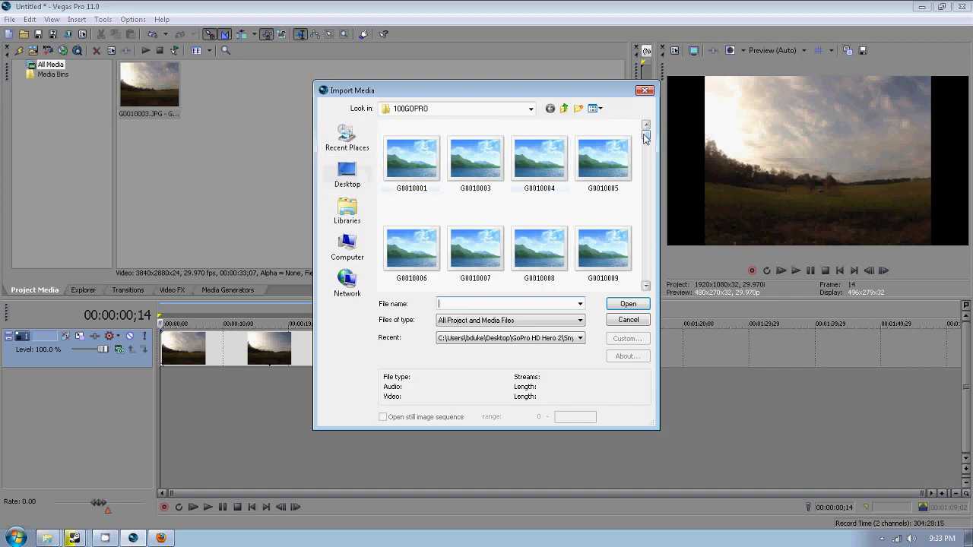
left_click_drag(645, 134, 456, 183)
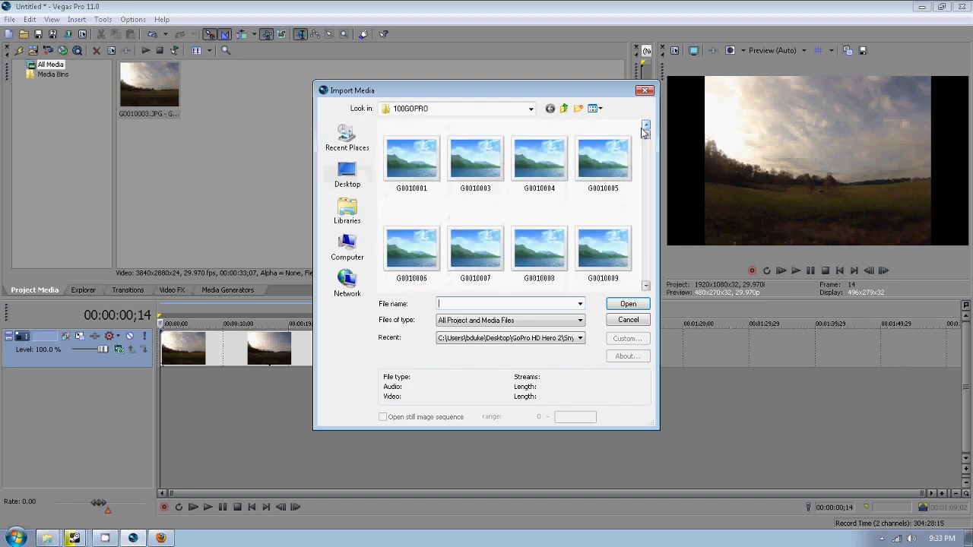
left_click(361, 187)
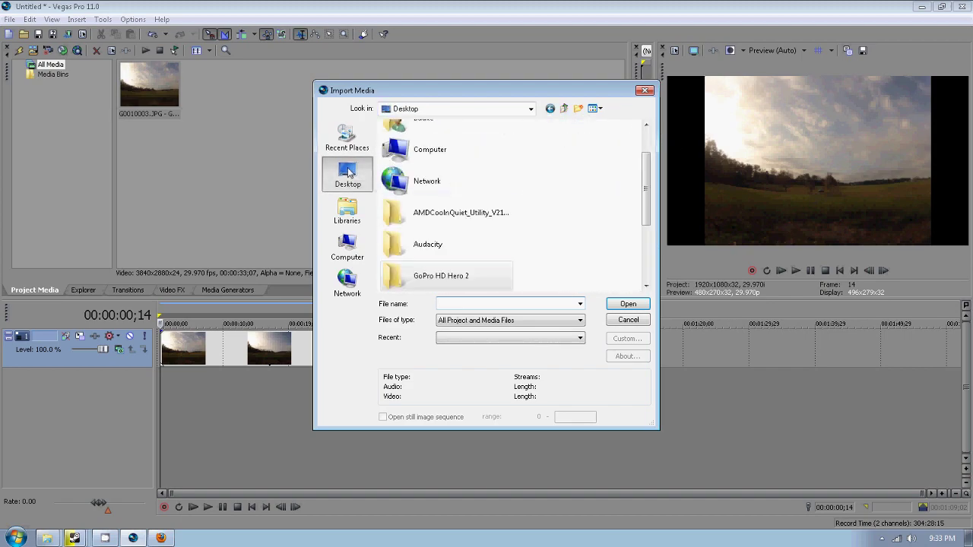
double_click(437, 272)
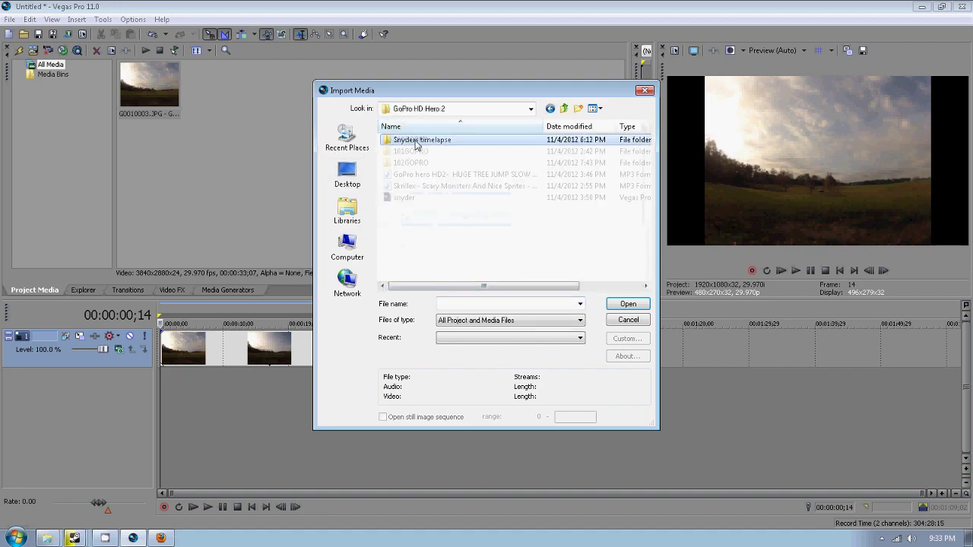
double_click(416, 142)
double_click(416, 153)
Step: Import G0010001 onward as a still-image sequence and paste it after the first clip
left_click(412, 161)
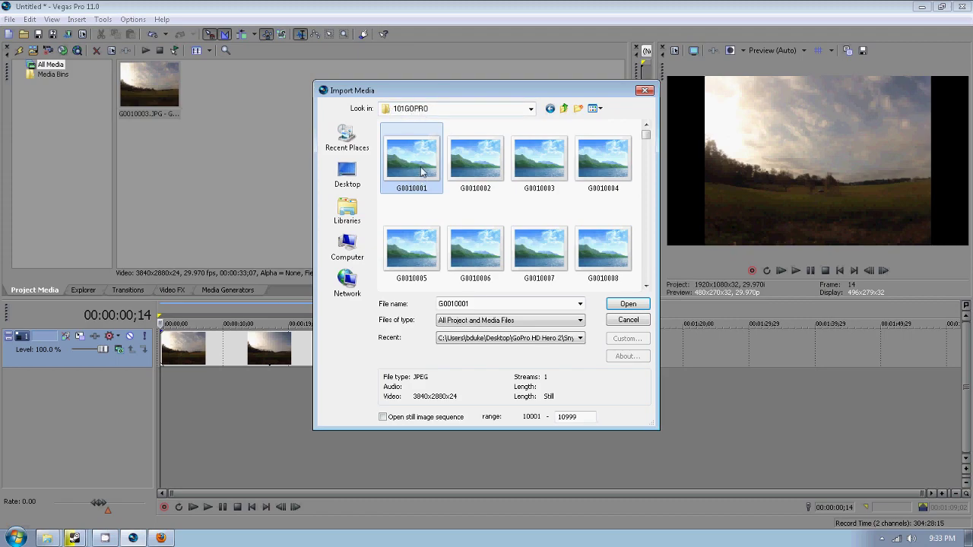
left_click(384, 419)
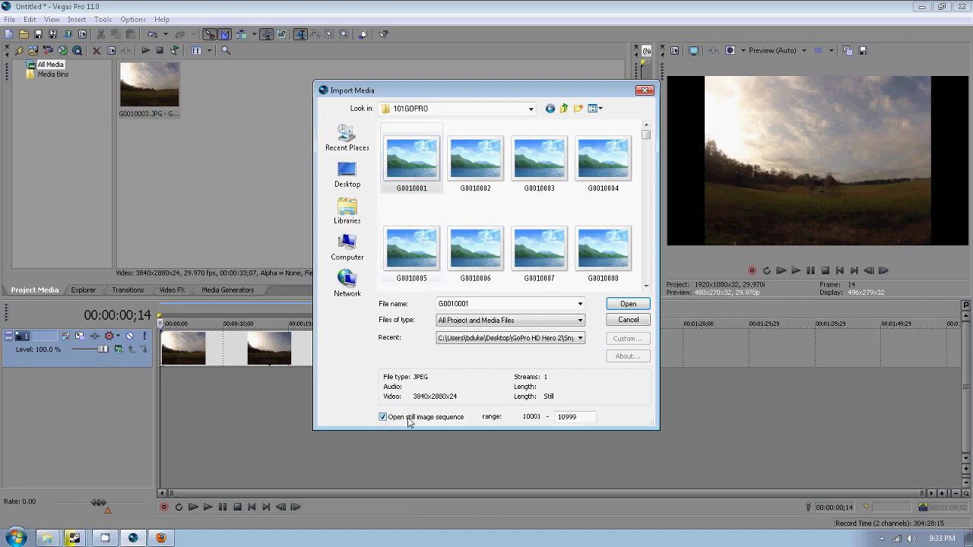
left_click(628, 304)
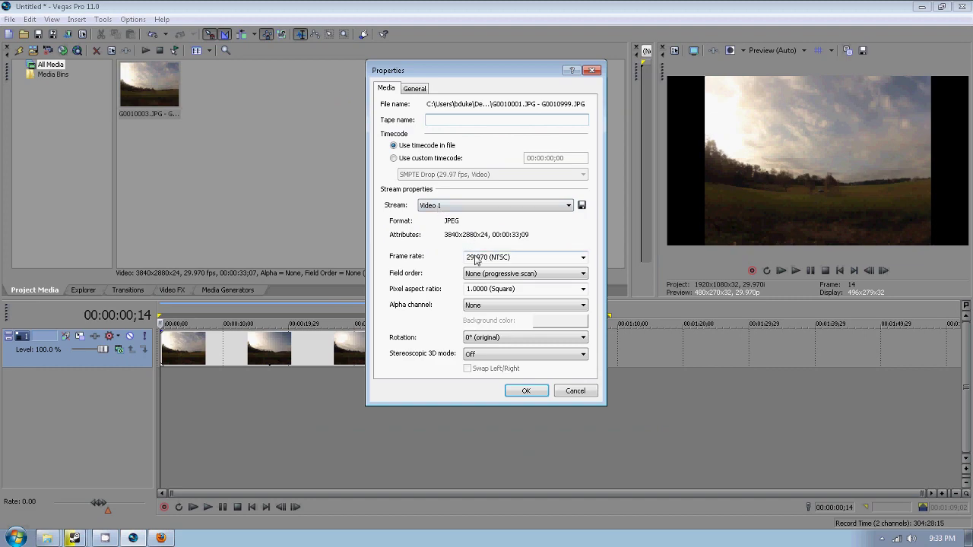
left_click(521, 393)
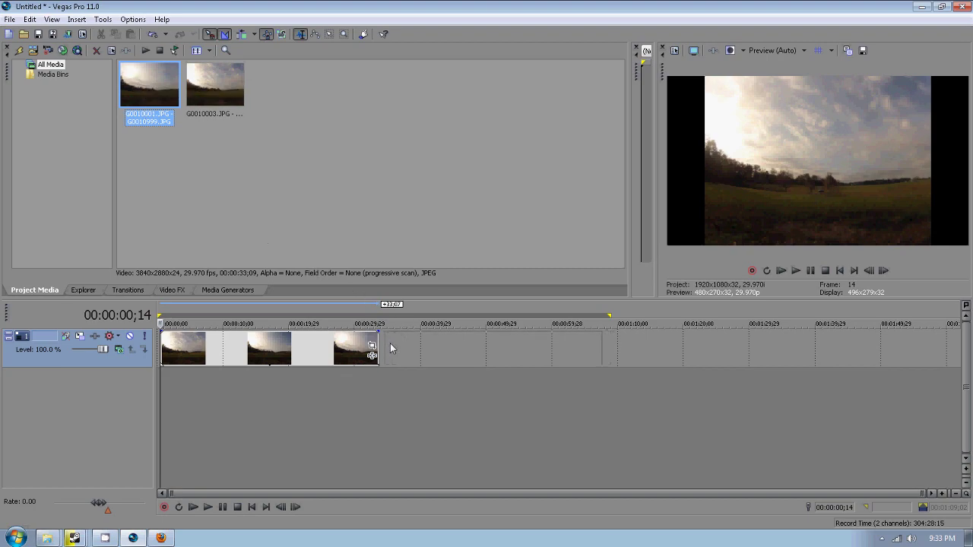
key("ctrl+v")
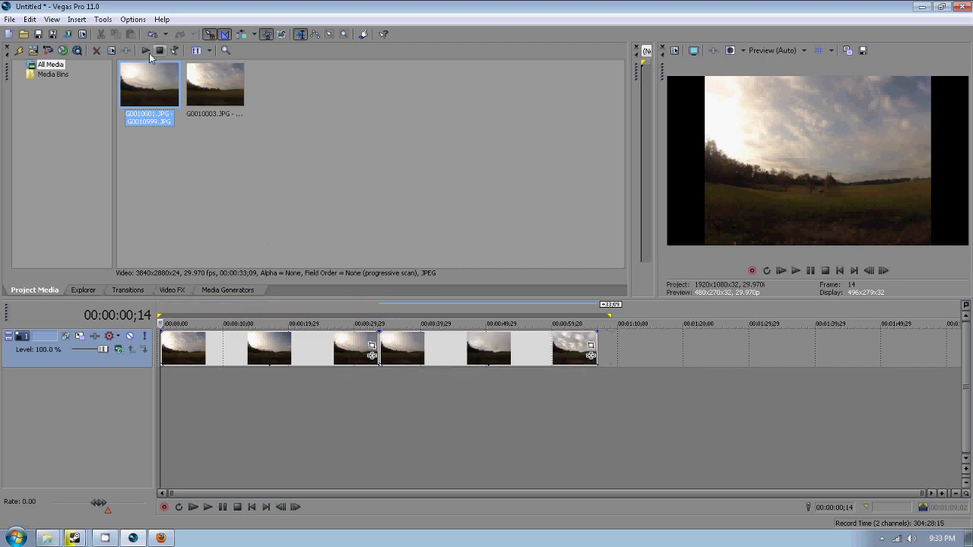
left_click(8, 19)
Step: Import media again, browsing to the Snyders timelapse\102GOPRO folder
mouse_move(161, 136)
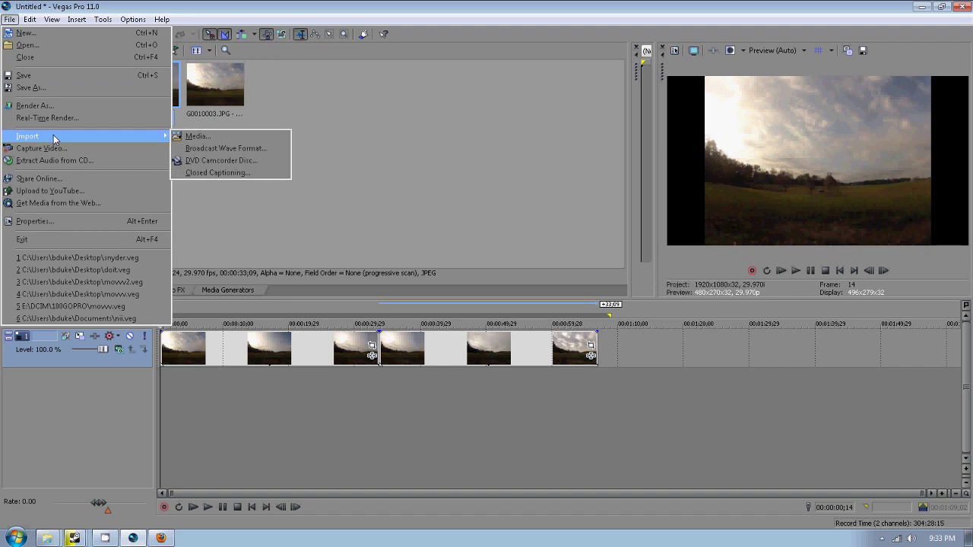
left_click(196, 136)
left_click(348, 175)
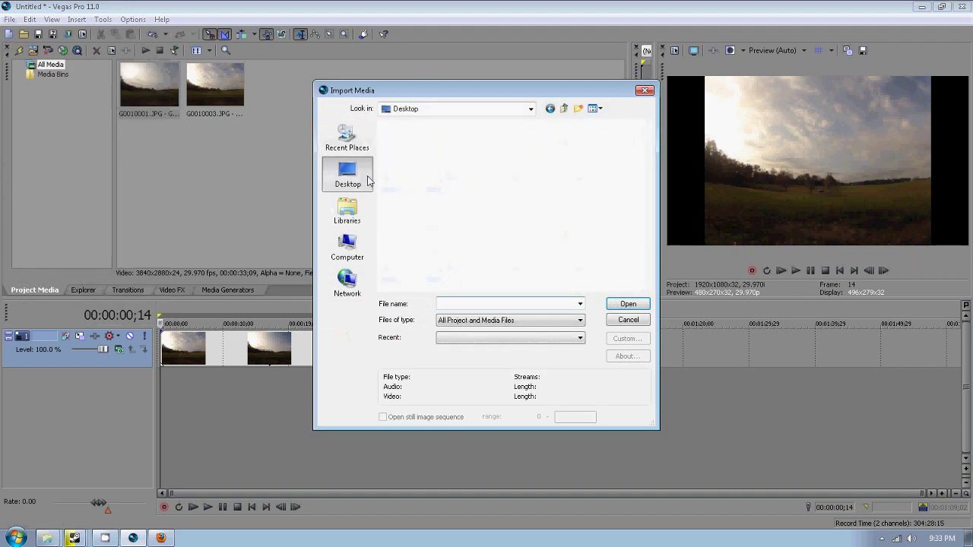
double_click(441, 274)
double_click(414, 140)
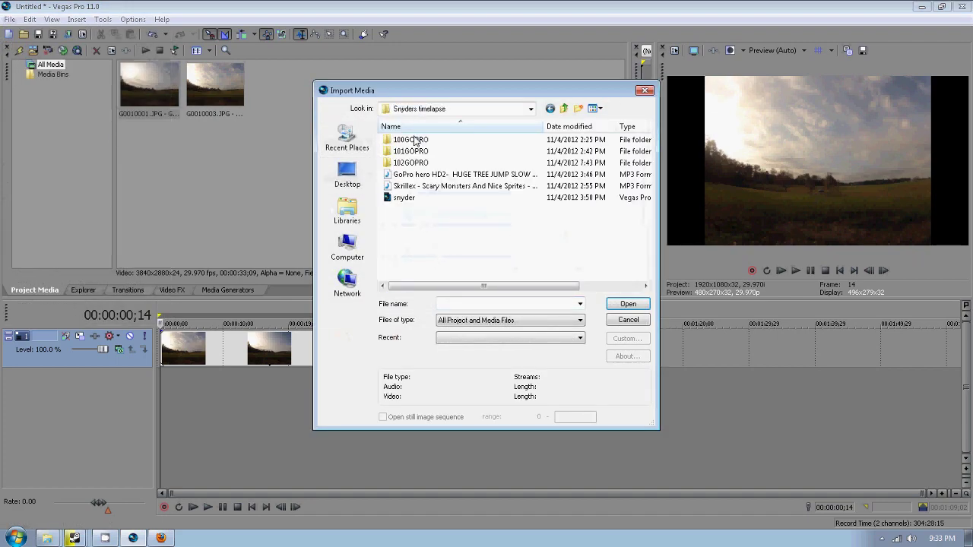
double_click(414, 163)
Step: Import G0010001–G0010074 as a still-image sequence and append it at the timeline end
left_click(409, 159)
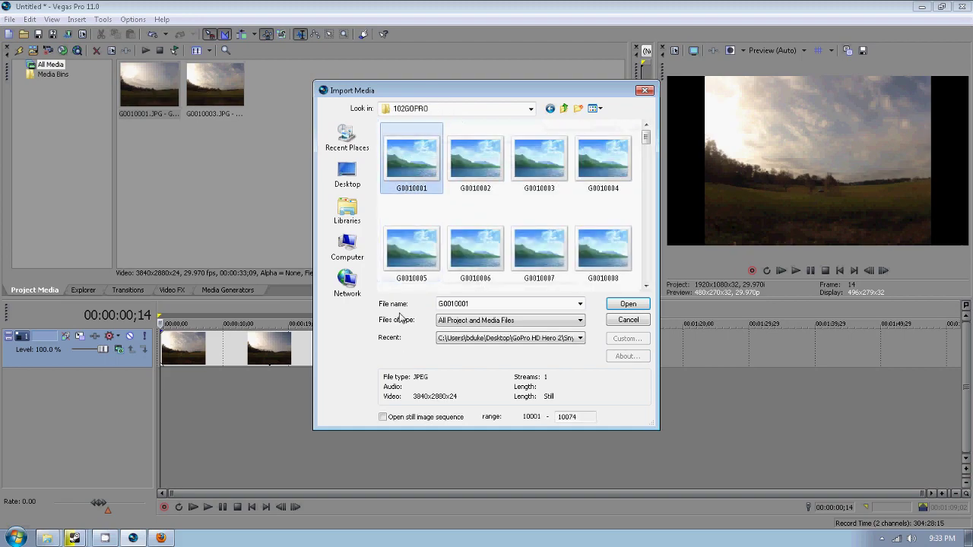
left_click(383, 417)
left_click(627, 304)
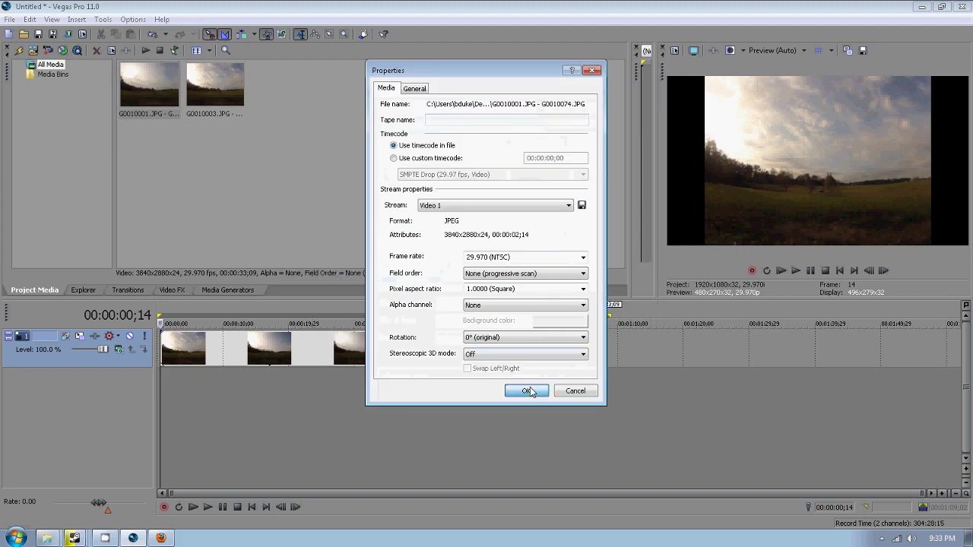
left_click(529, 389)
left_click(137, 83)
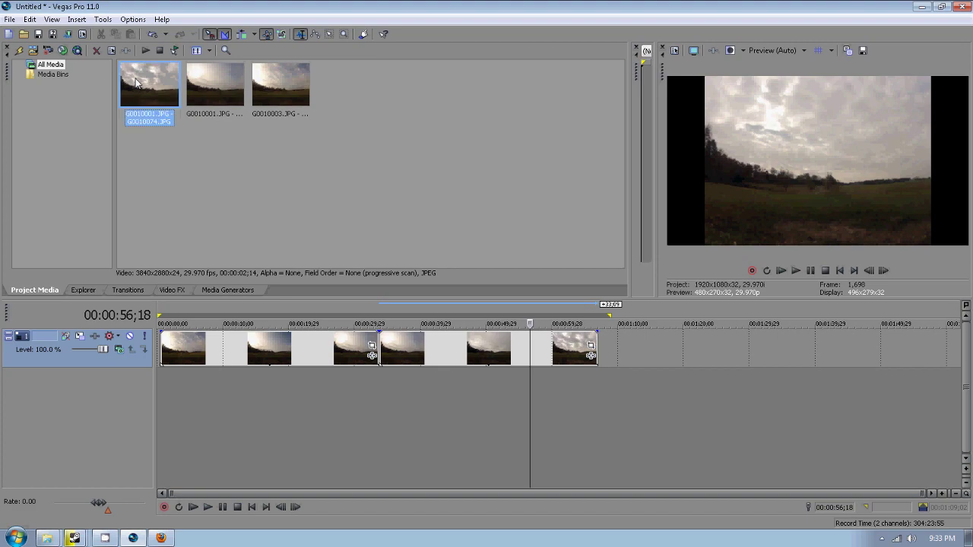
left_click_drag(628, 362, 608, 348)
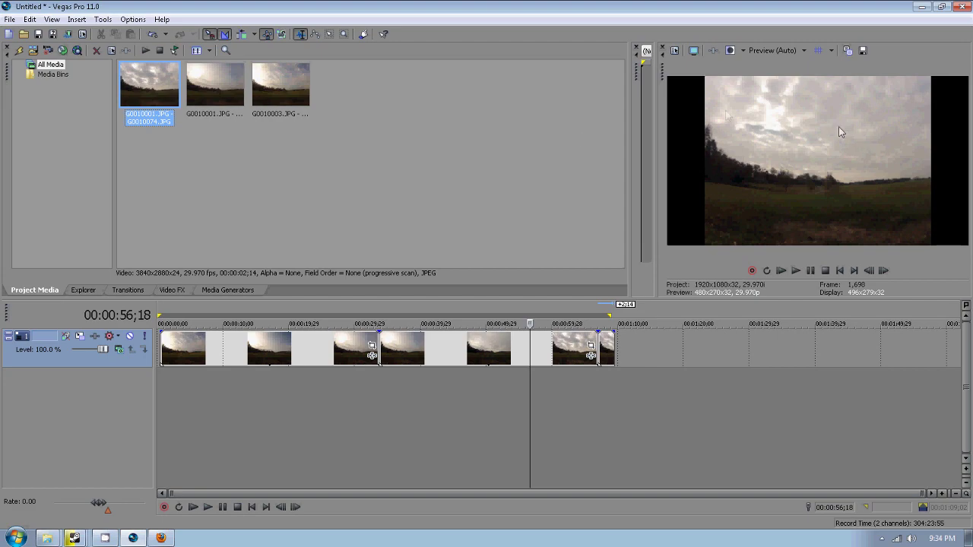
Step: In the first clip's properties, uncheck Maintain aspect ratio and disable resampling
right_click(253, 357)
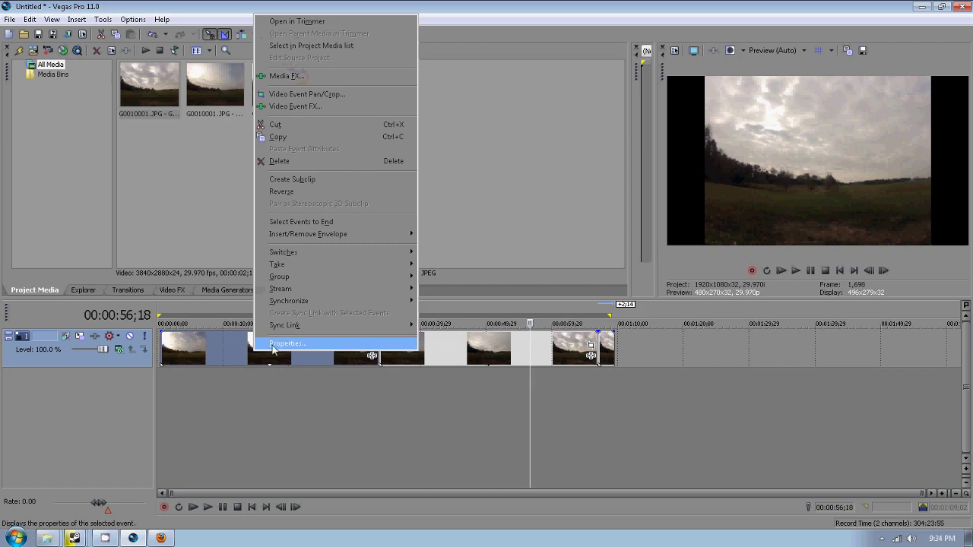
left_click(280, 343)
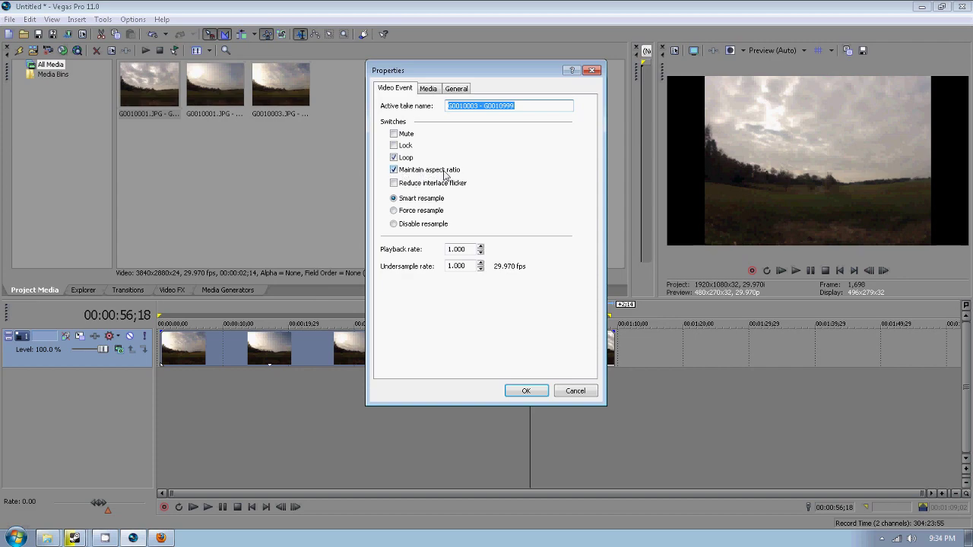
left_click(393, 170)
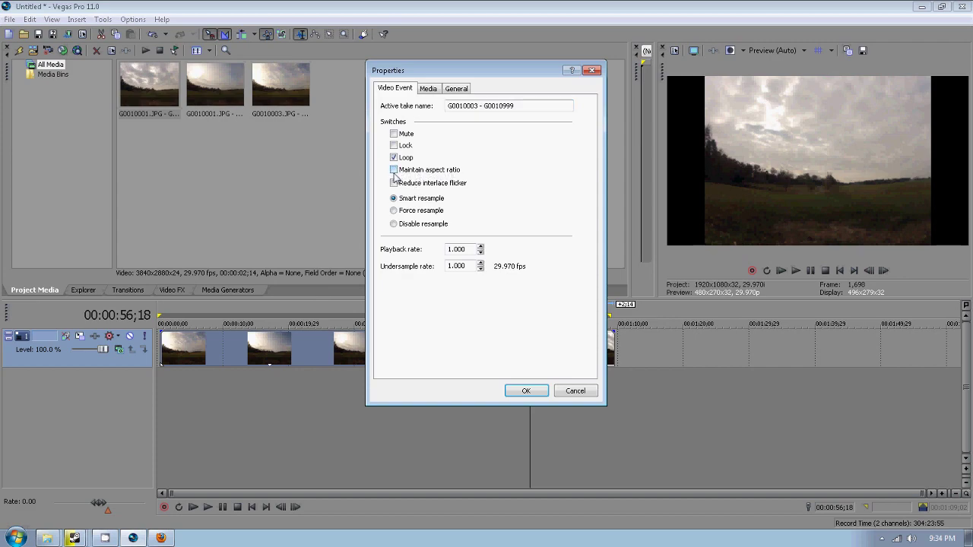
left_click(394, 224)
left_click(525, 391)
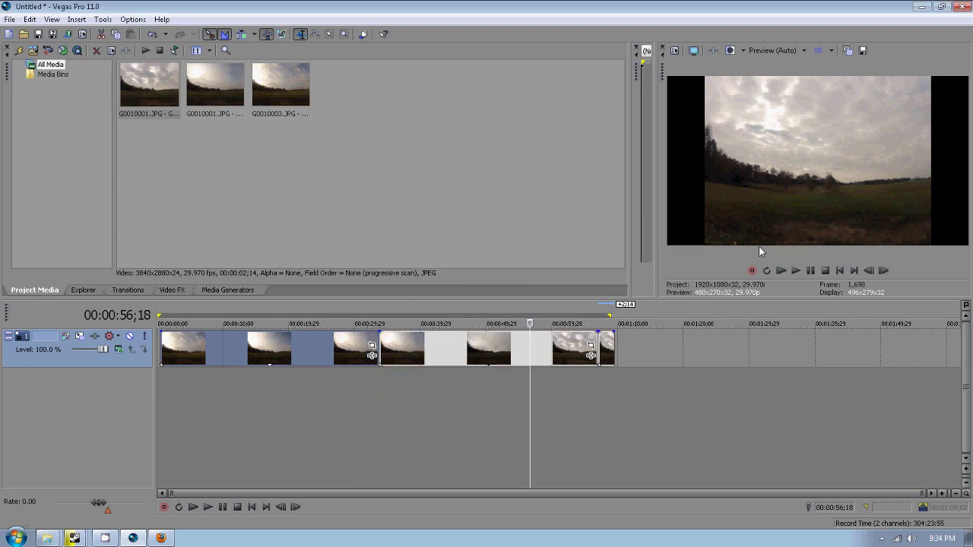
left_click(302, 349)
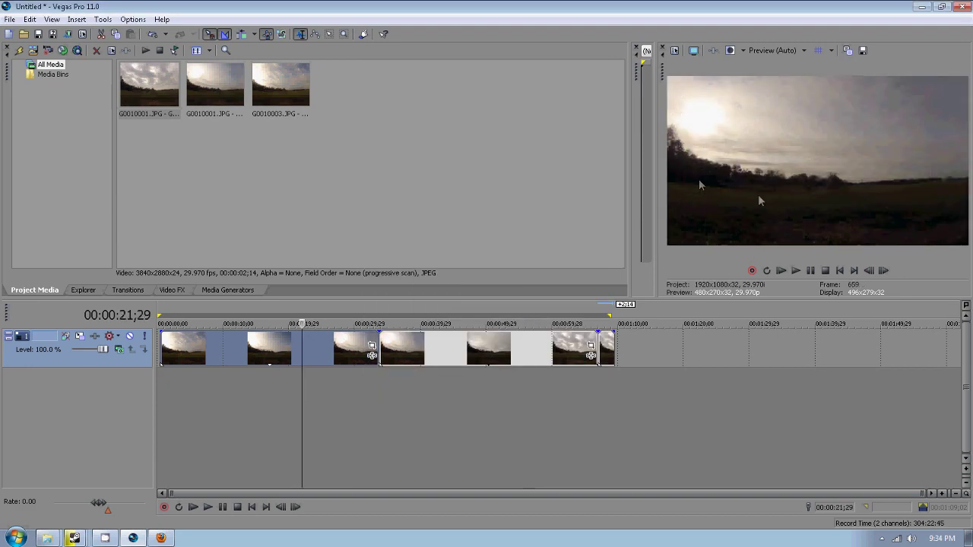
Step: Uncheck Maintain aspect ratio in the second clip's properties
left_click(473, 351)
right_click(471, 351)
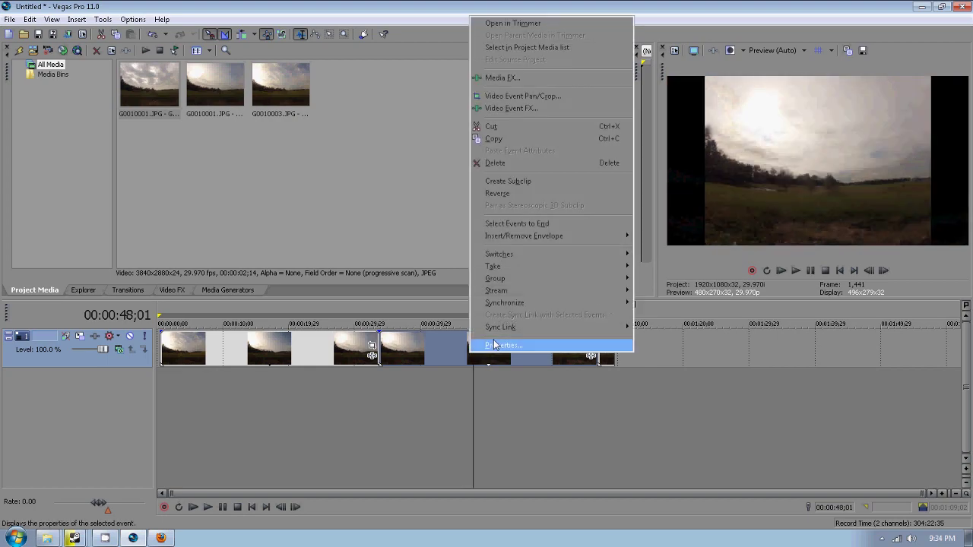
left_click(494, 345)
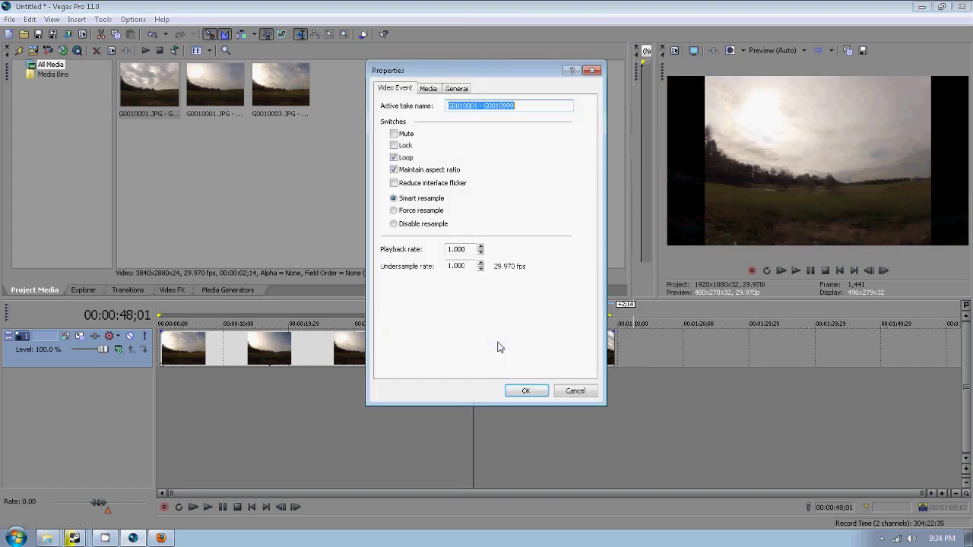
left_click(395, 171)
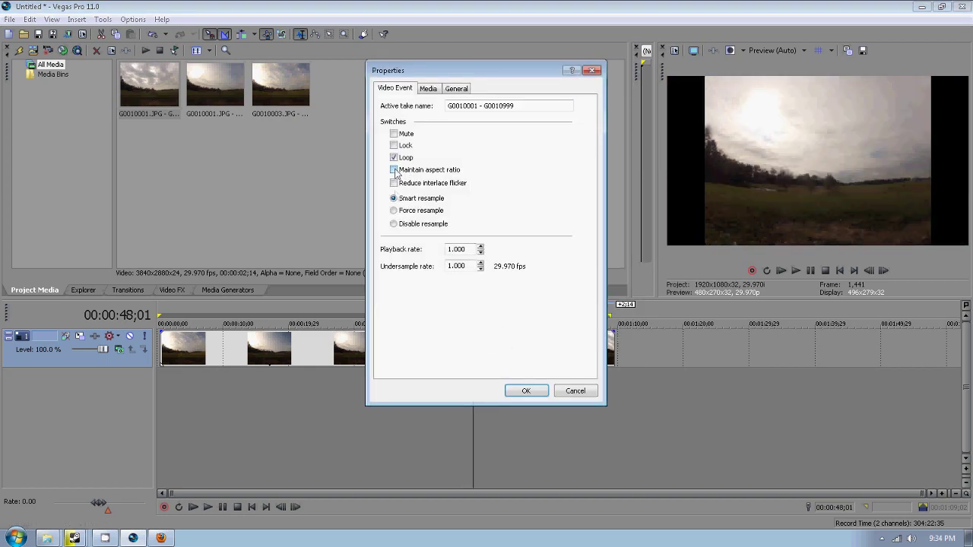
left_click(525, 390)
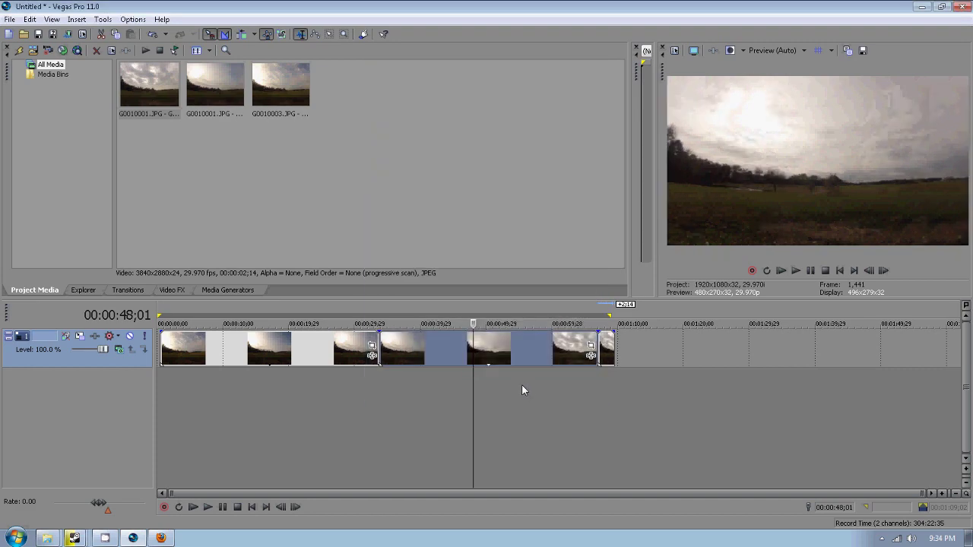
Step: Uncheck Maintain aspect ratio and disable resampling for the last clip
left_click(608, 353)
right_click(611, 352)
left_click(617, 346)
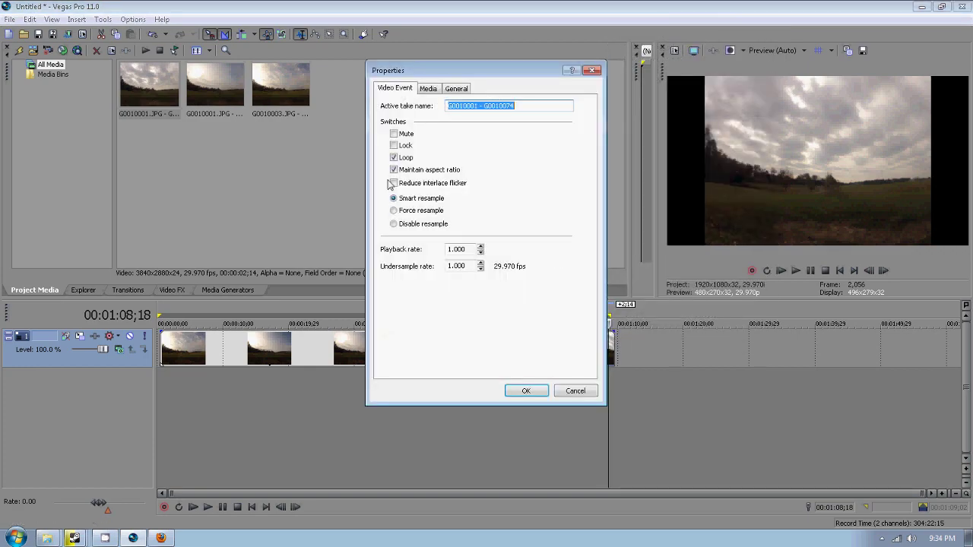
left_click(394, 169)
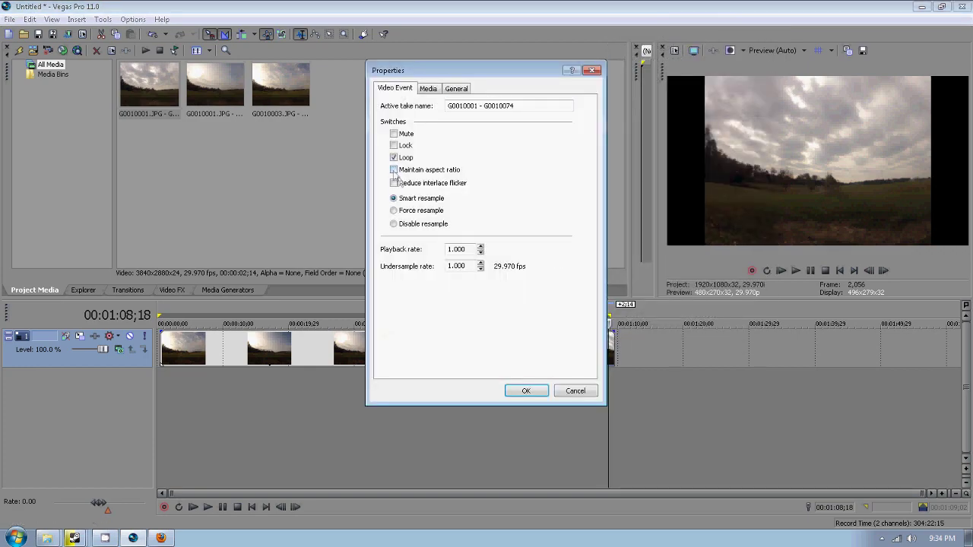
left_click(394, 224)
left_click(525, 390)
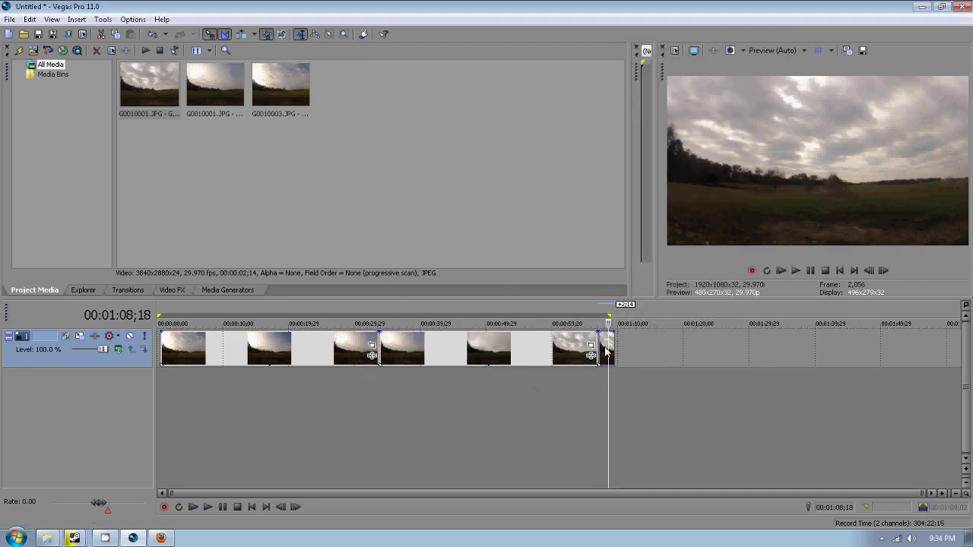
left_click(482, 350)
left_click(249, 349)
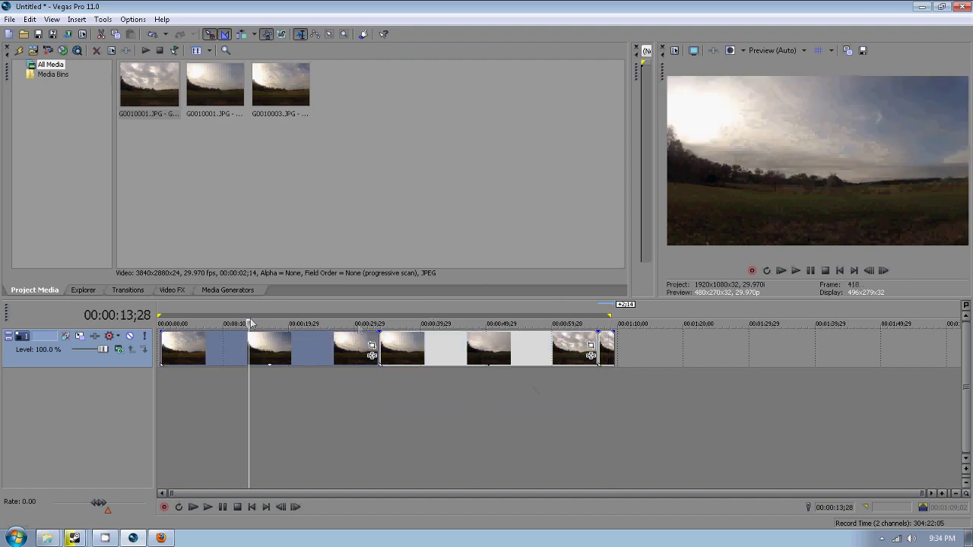
left_click(205, 349)
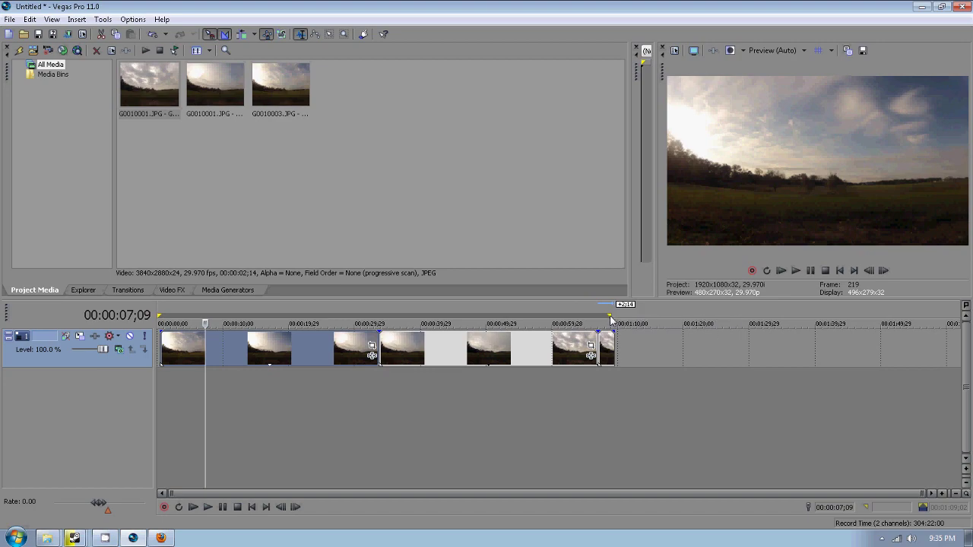
Step: Drag the loop region's end marker to where the last clip ends
mouse_move(611, 320)
left_mouse_down()
mouse_move(166, 319)
mouse_move(628, 319)
mouse_move(161, 319)
mouse_move(614, 320)
left_mouse_up()
left_click(9, 19)
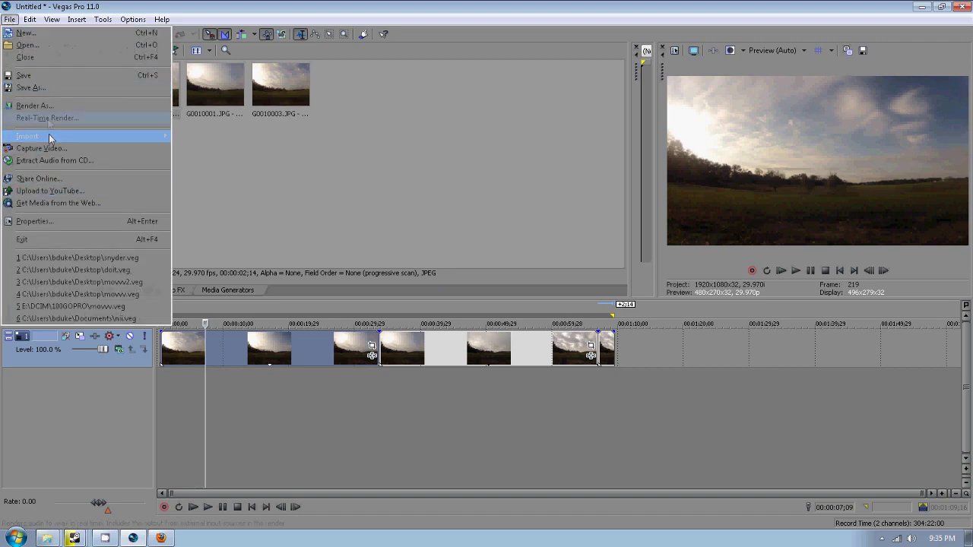
Step: In Render As, expand Windows Media Video V11 (*.wmv) and select the YT HD 720p template
left_click(54, 105)
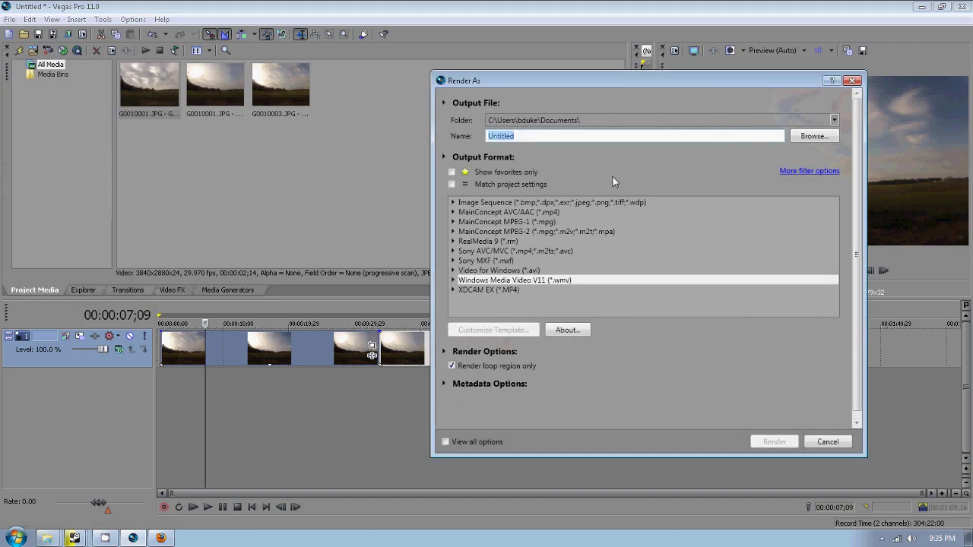
left_click(460, 282)
left_click(453, 280)
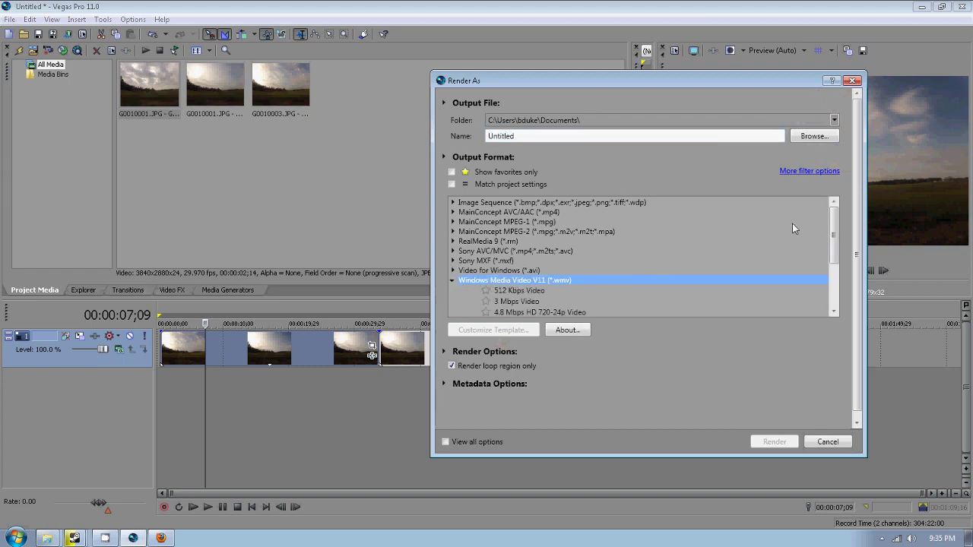
left_click_drag(834, 222, 853, 267)
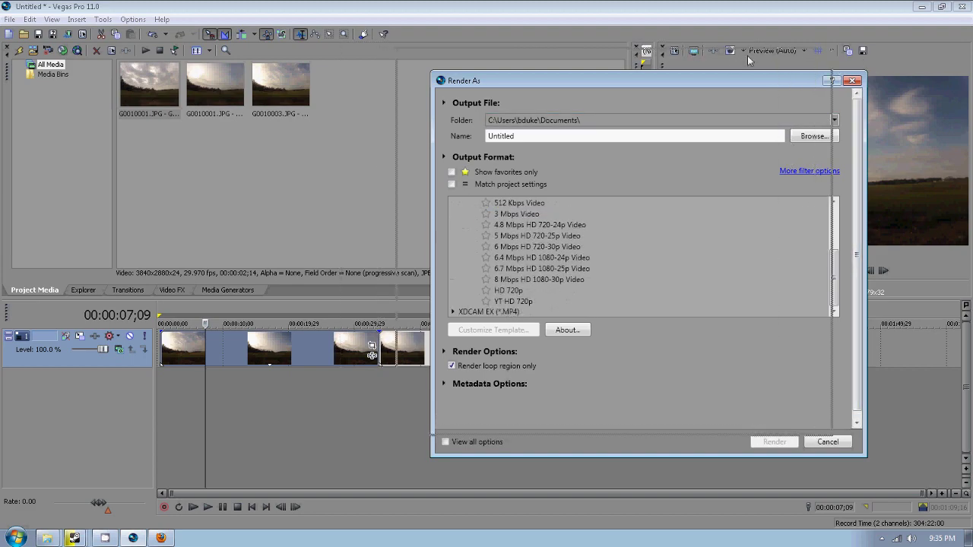
left_click(477, 280)
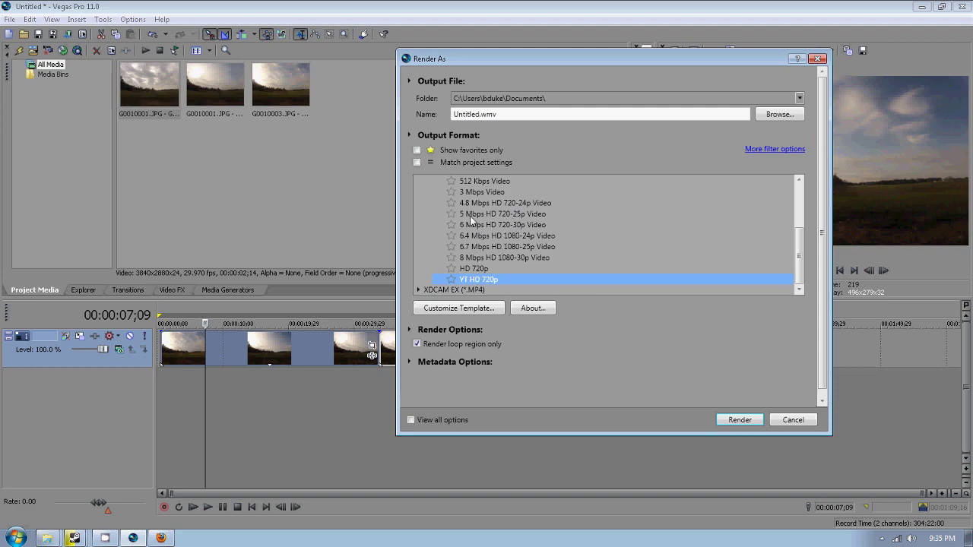
left_click(457, 312)
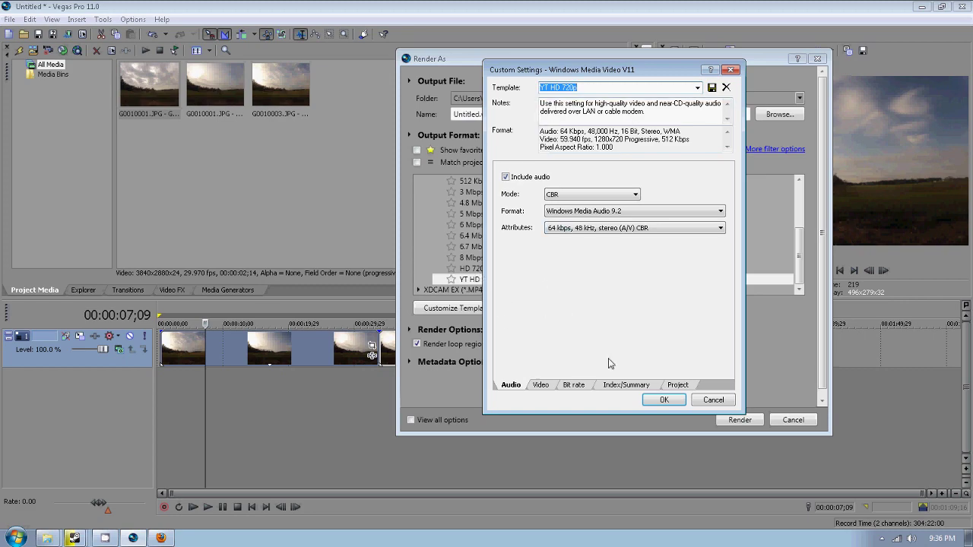
Step: Keep audio at Windows Media Audio 9.2, 64 kbps 48 kHz stereo, then view video settings
left_click(515, 386)
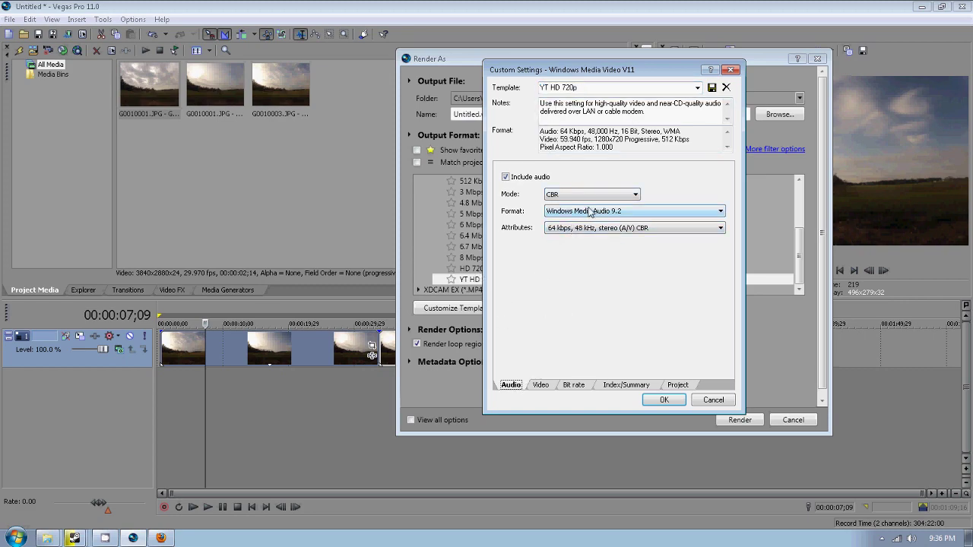
left_click(608, 212)
left_click(593, 221)
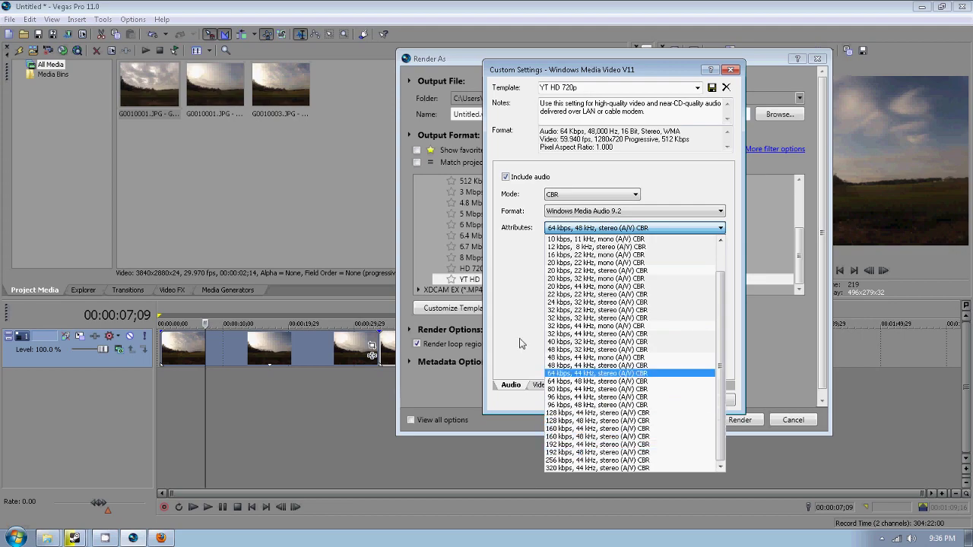
left_click(530, 238)
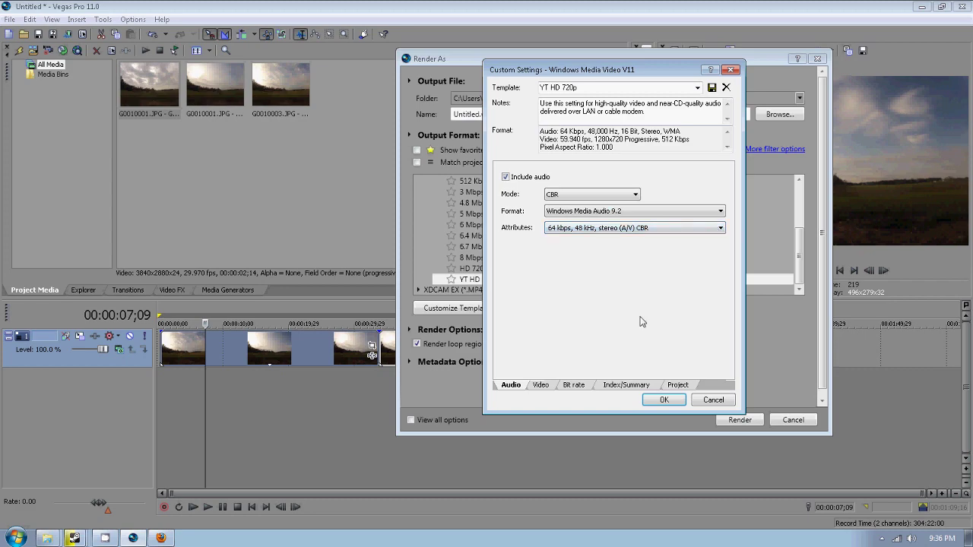
left_click(541, 385)
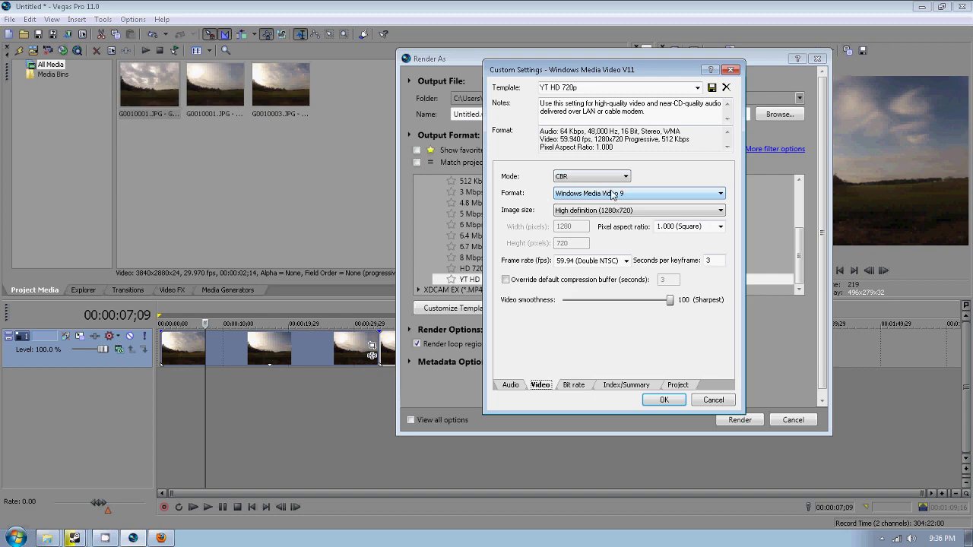
Step: Keep the video format at Windows Media Video 9 and image size at 1280x720
left_click(638, 195)
left_click(648, 195)
left_click(627, 213)
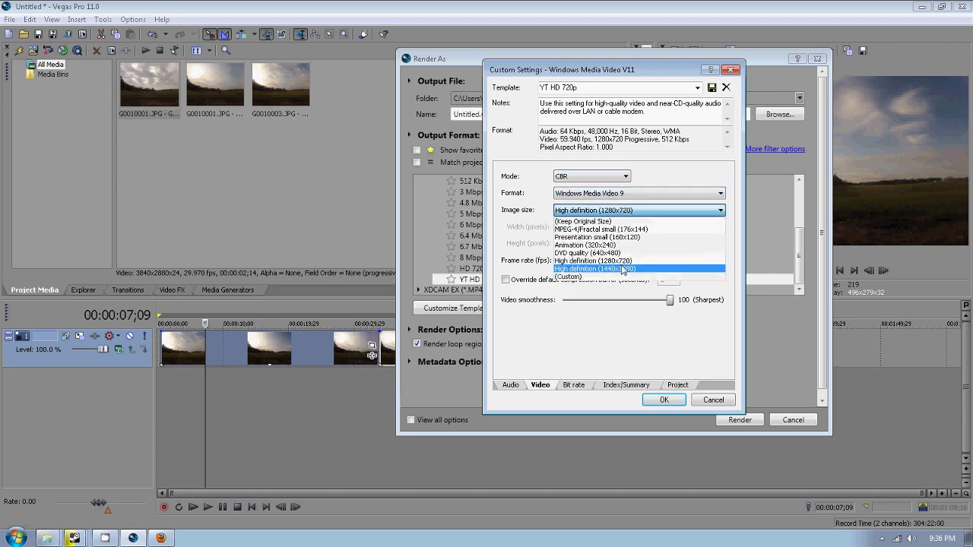
left_click(632, 213)
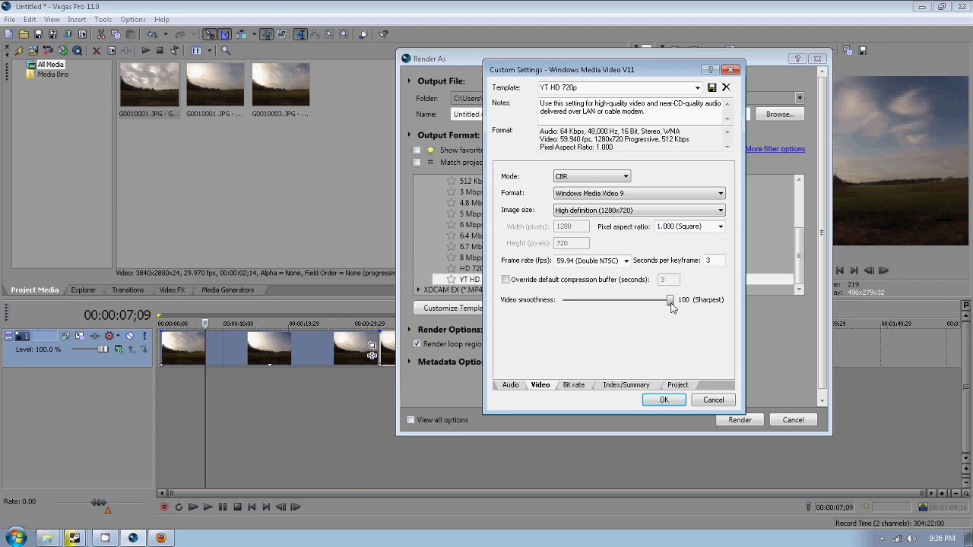
Step: Adjust video smoothness, set the frame rate to 29.970 (NTSC), and save the template
mouse_move(670, 301)
left_mouse_down()
mouse_move(619, 304)
mouse_move(686, 308)
left_mouse_up()
left_click(625, 262)
left_click(586, 295)
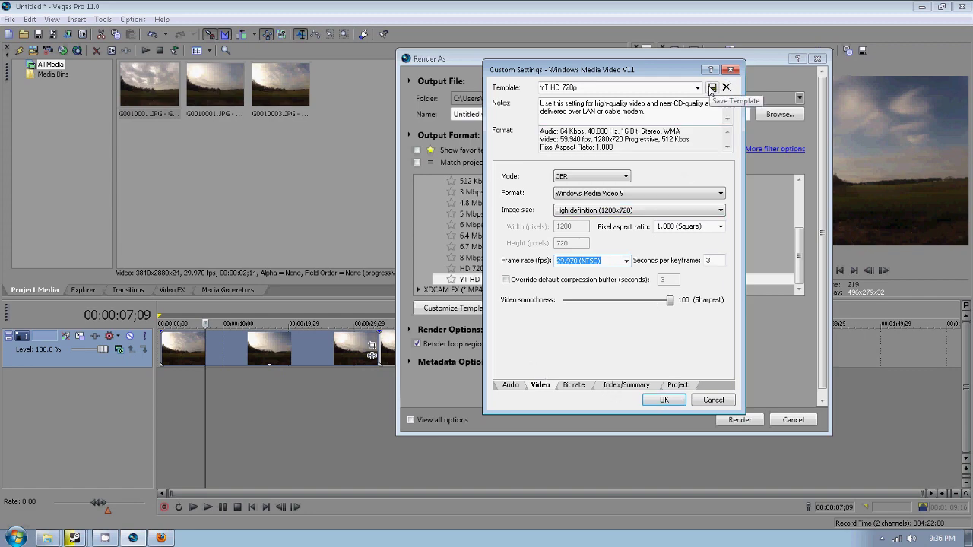
left_click(713, 89)
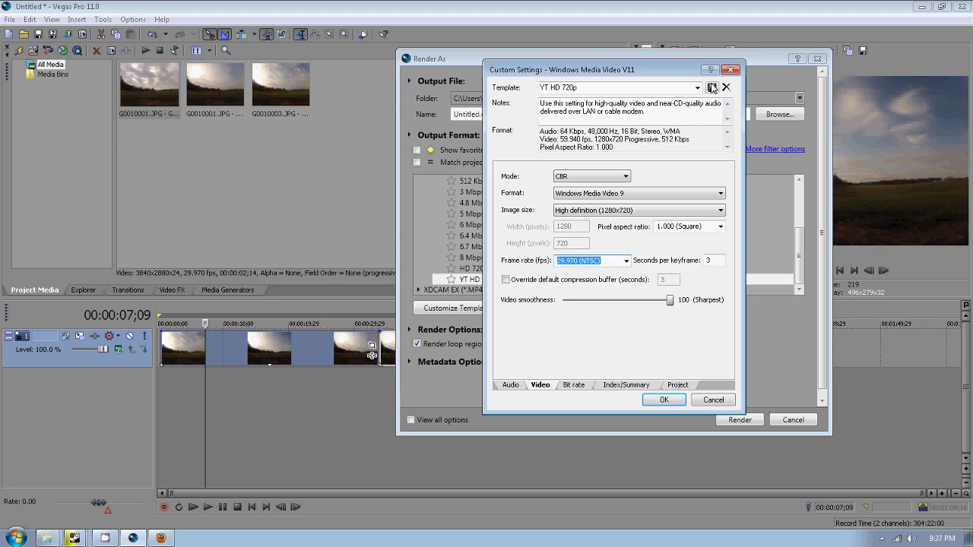
left_click(713, 90)
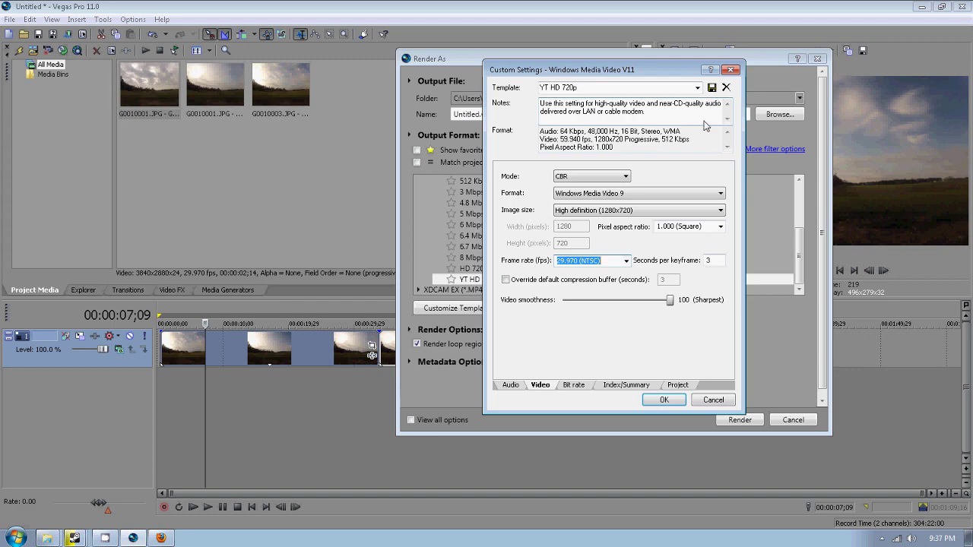
left_click(663, 399)
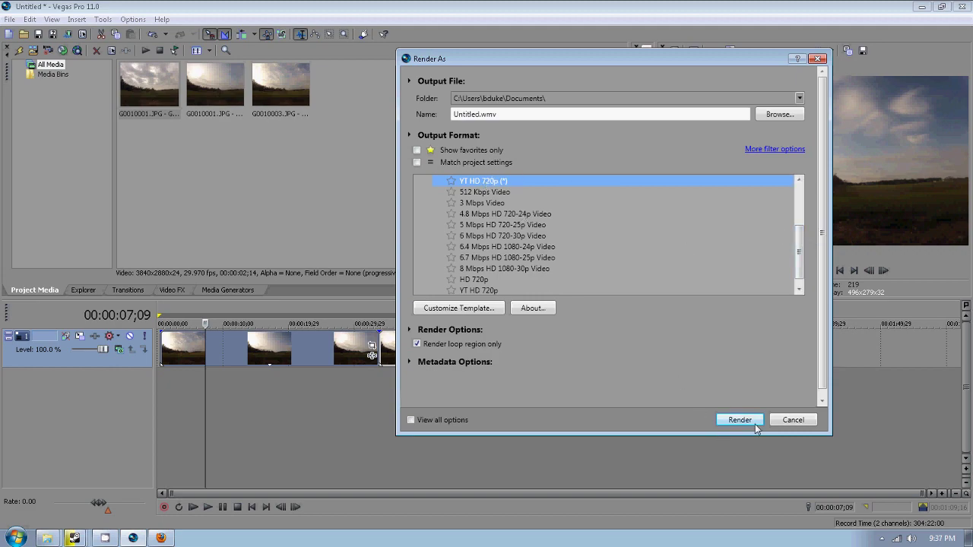
Step: Cancel the Render As dialog to return to the three-sequence timeline
left_click(790, 420)
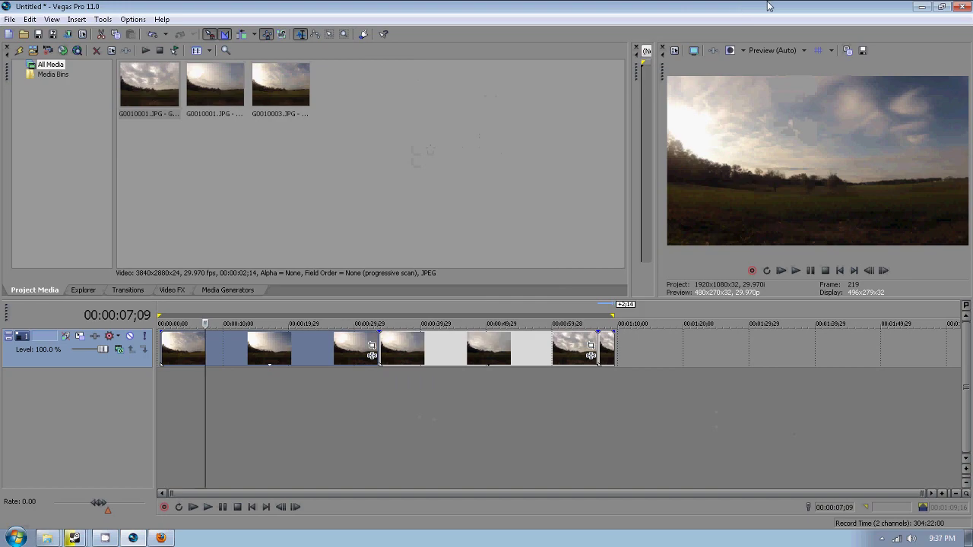